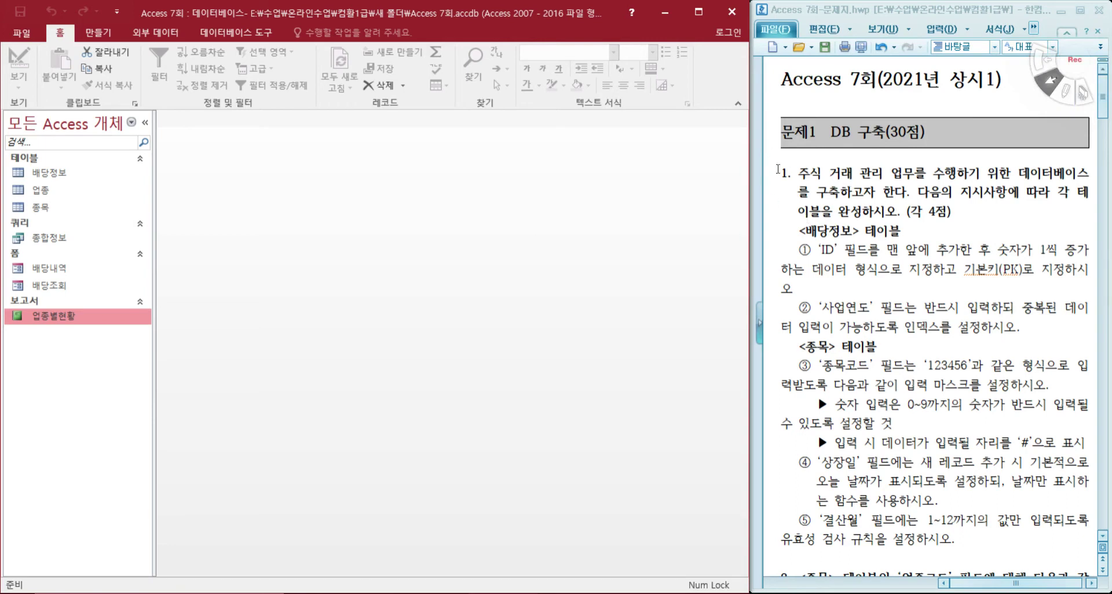
Step: Open the 배당정보 table in design view
{"action": "left_click_drag", "start_coordinate": [800, 232], "coordinate": [901, 232]}
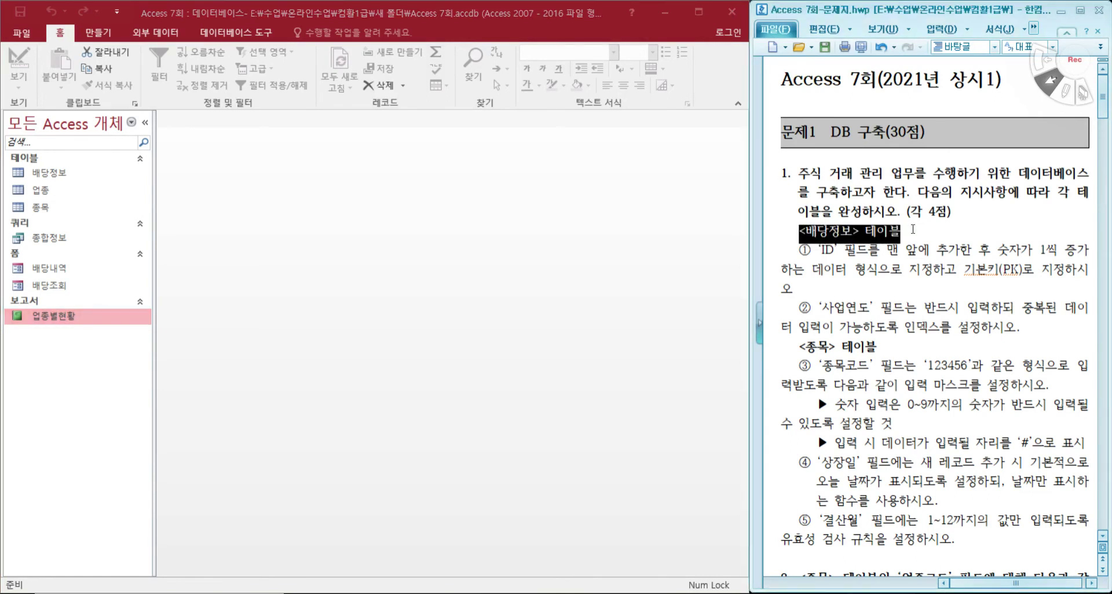
{"action": "right_click", "coordinate": [53, 171]}
{"action": "left_click", "coordinate": [139, 203]}
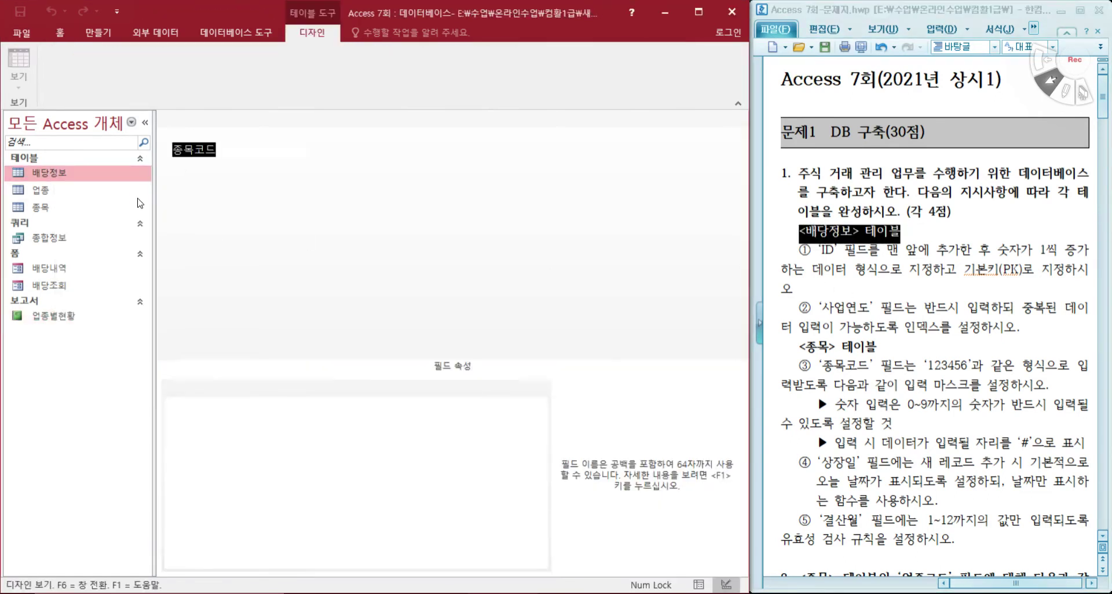
{"action": "left_click", "coordinate": [881, 253]}
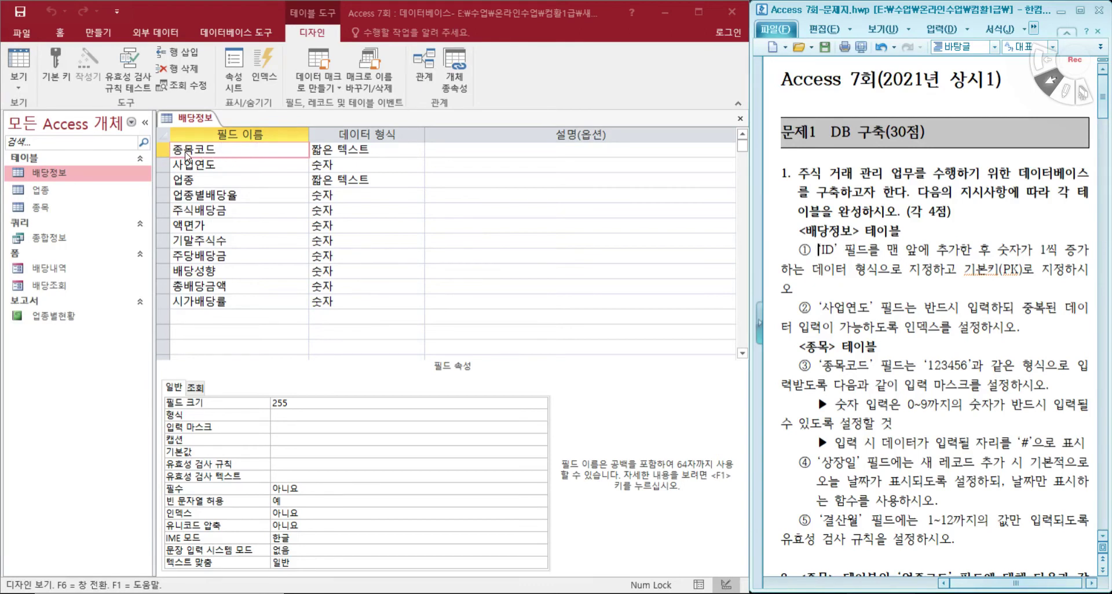
Step: Insert a new field named ID above 종목코드, as the first field of the 배당정보 table
{"action": "left_click", "coordinate": [164, 149]}
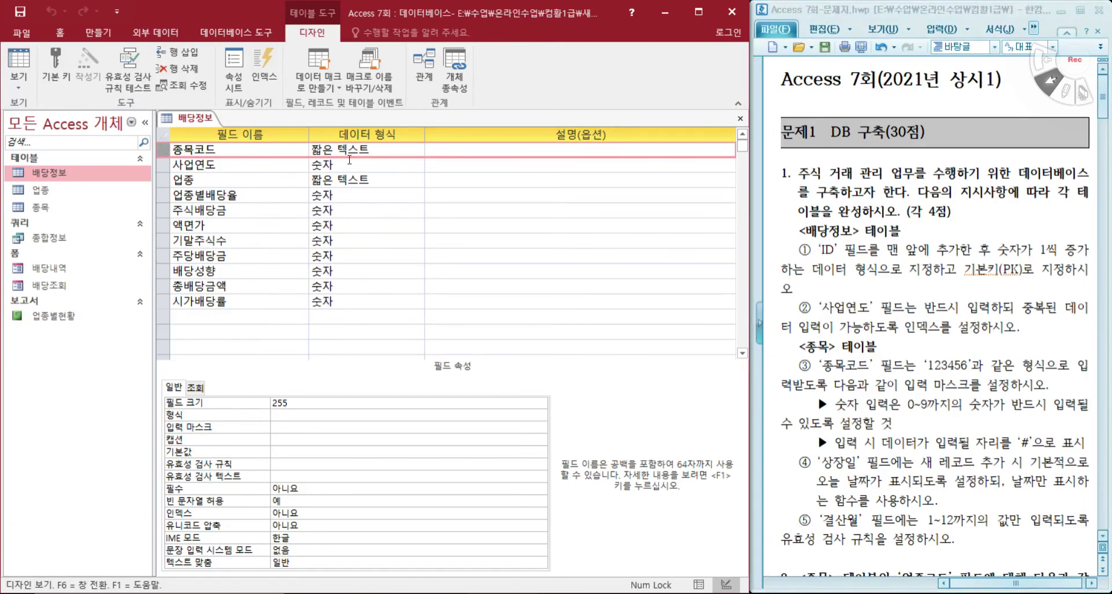
{"action": "left_click", "coordinate": [178, 52]}
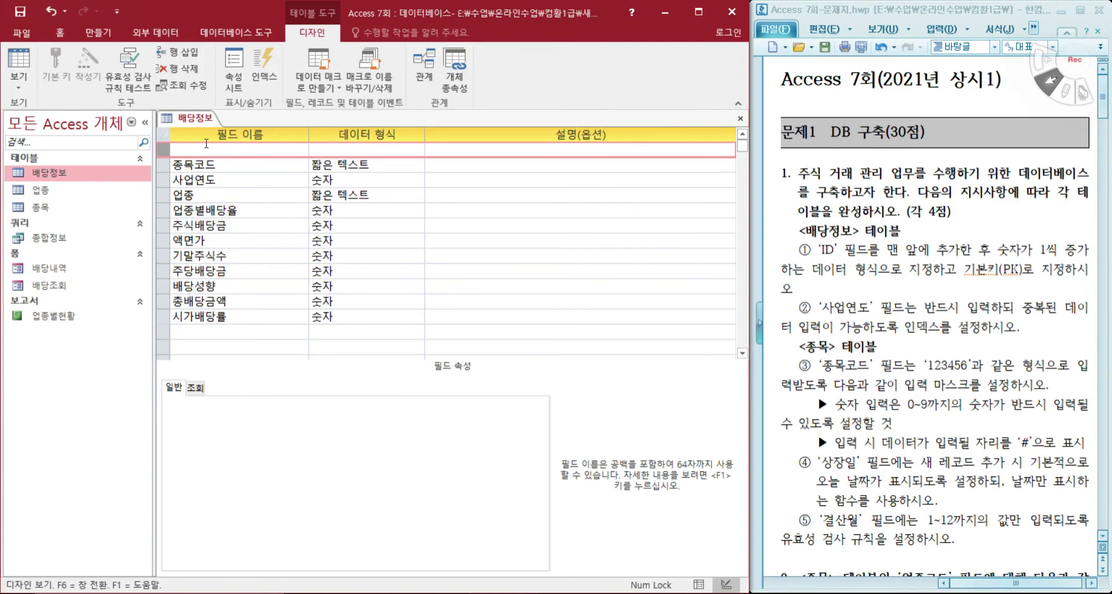
{"action": "left_click", "coordinate": [229, 149]}
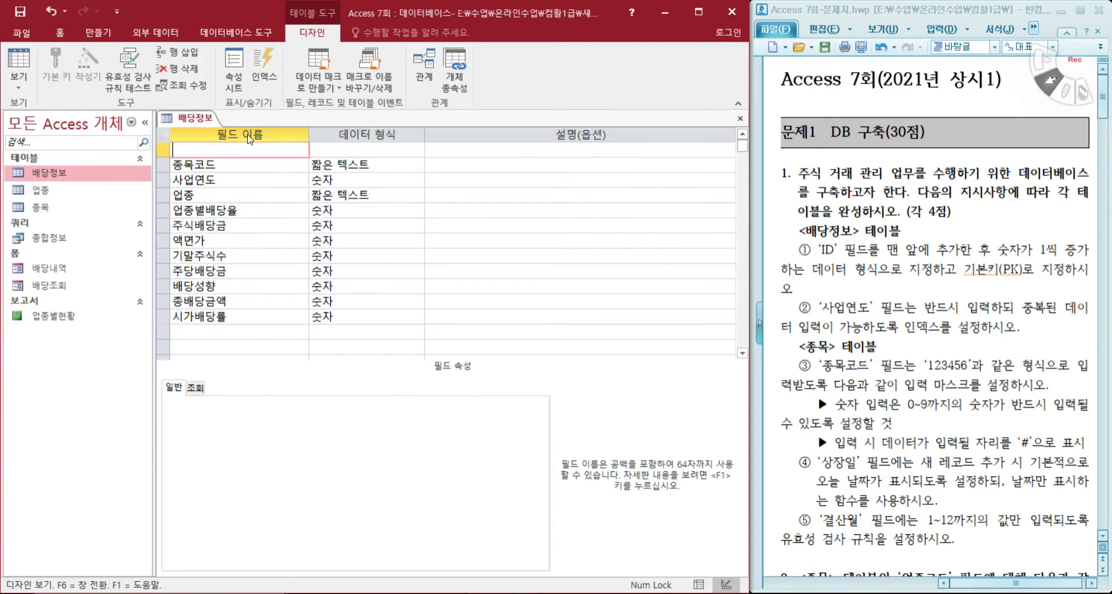
{"action": "type", "text": "ID"}
{"action": "key", "text": "Tab"}
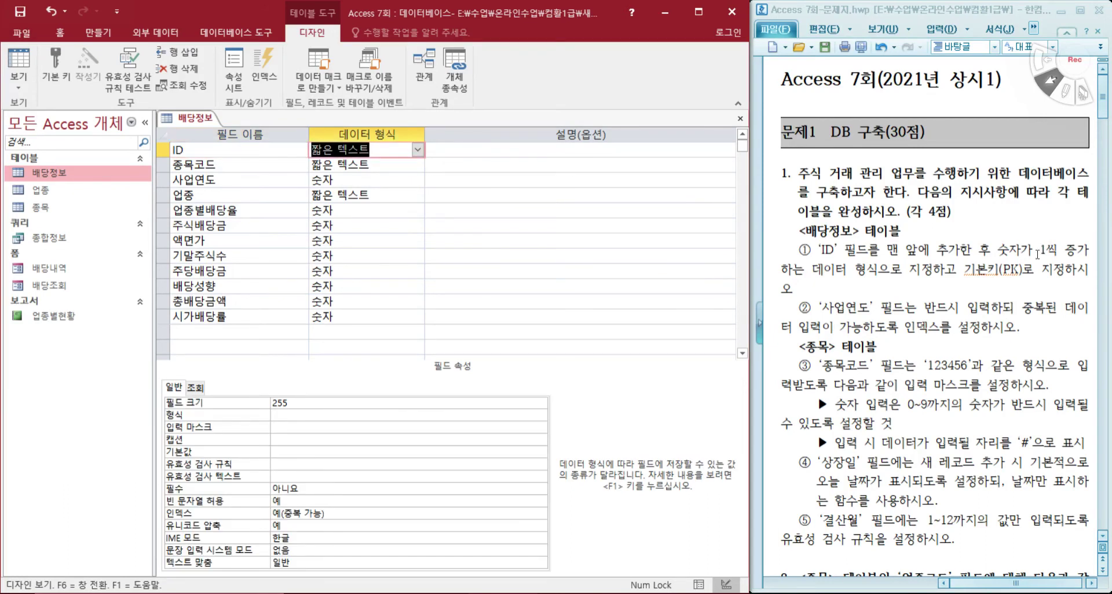
Step: Set the ID field's data type to 일련 번호 and make the field the primary key
{"action": "left_click", "coordinate": [417, 149]}
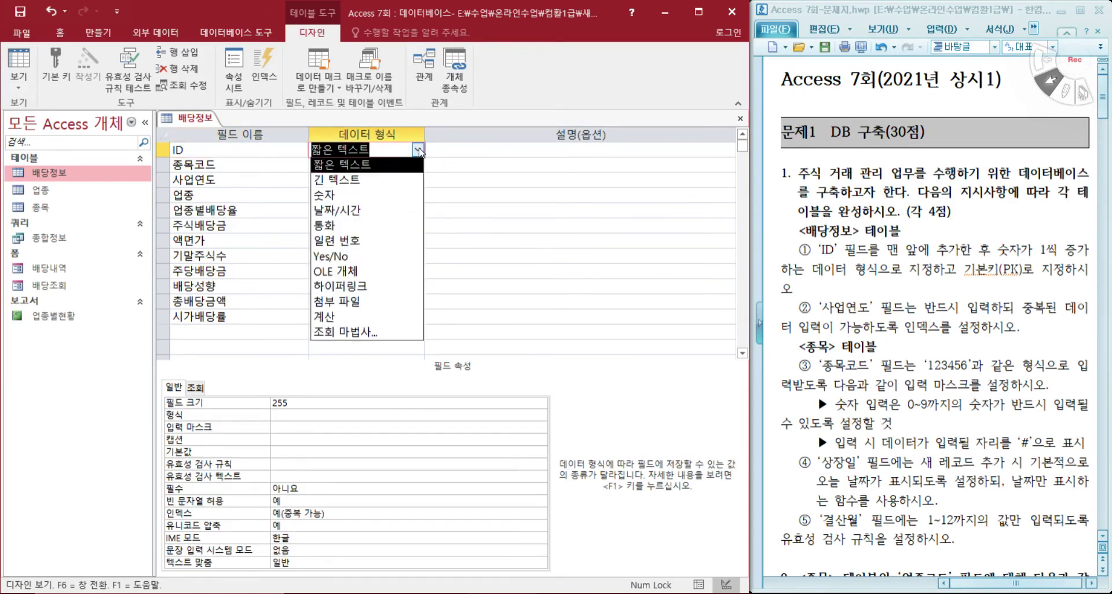
{"action": "left_click", "coordinate": [370, 240]}
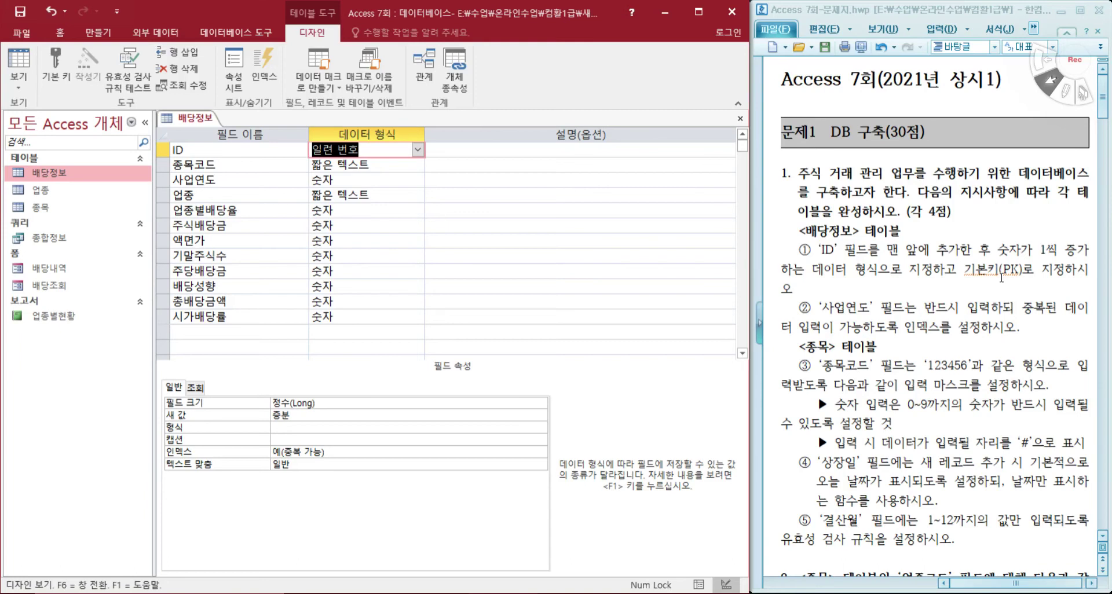
{"action": "left_click", "coordinate": [58, 68]}
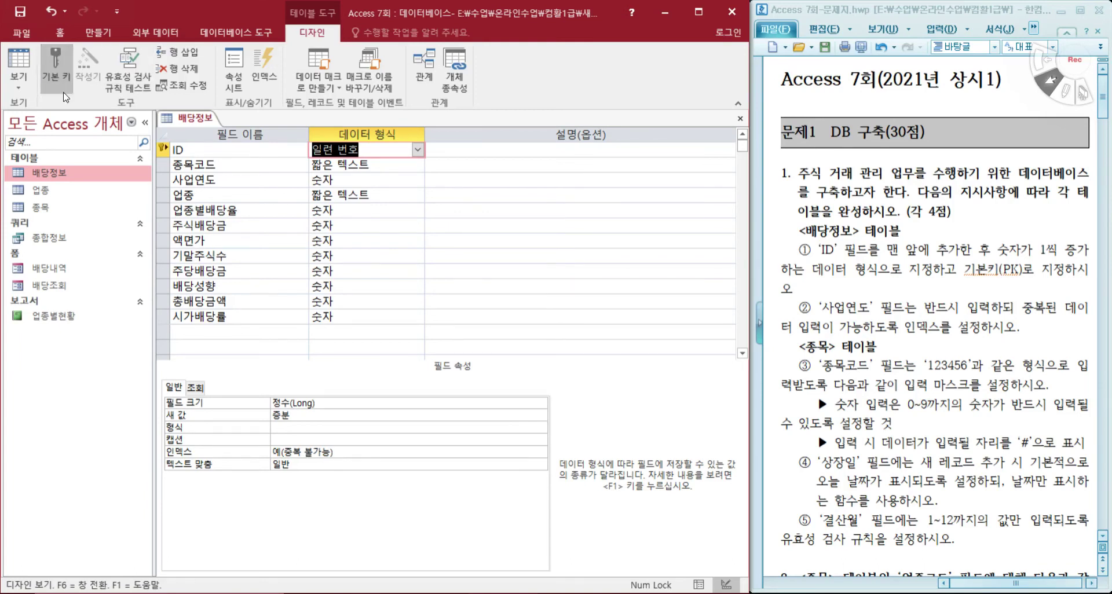
Step: Save the 배당정보 table and check the ID numbering in datasheet view before returning to design view
{"action": "left_click", "coordinate": [19, 62]}
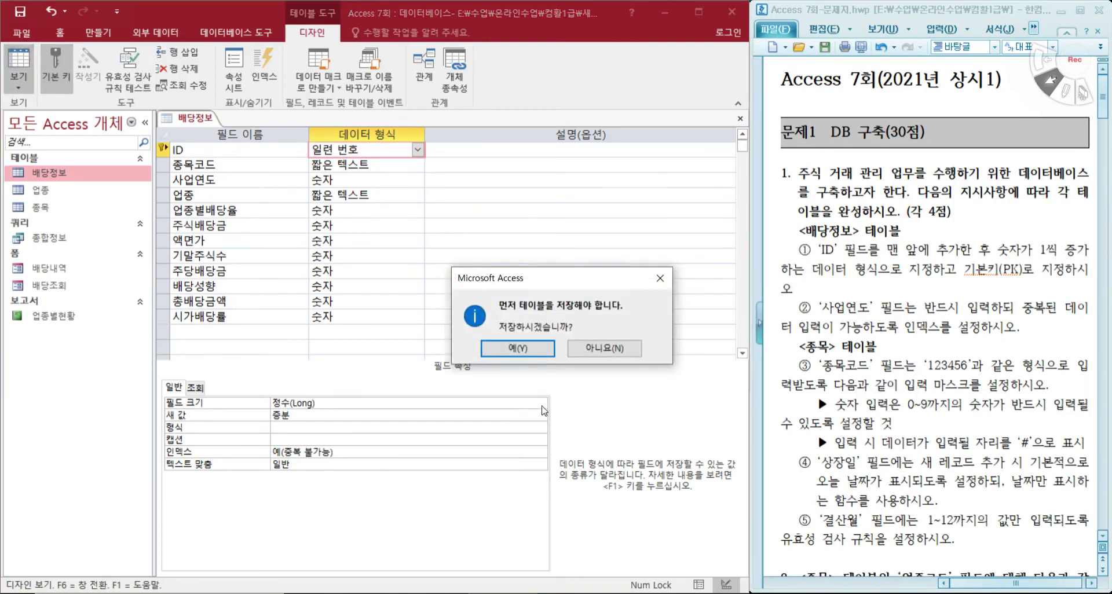
{"action": "left_click", "coordinate": [517, 347]}
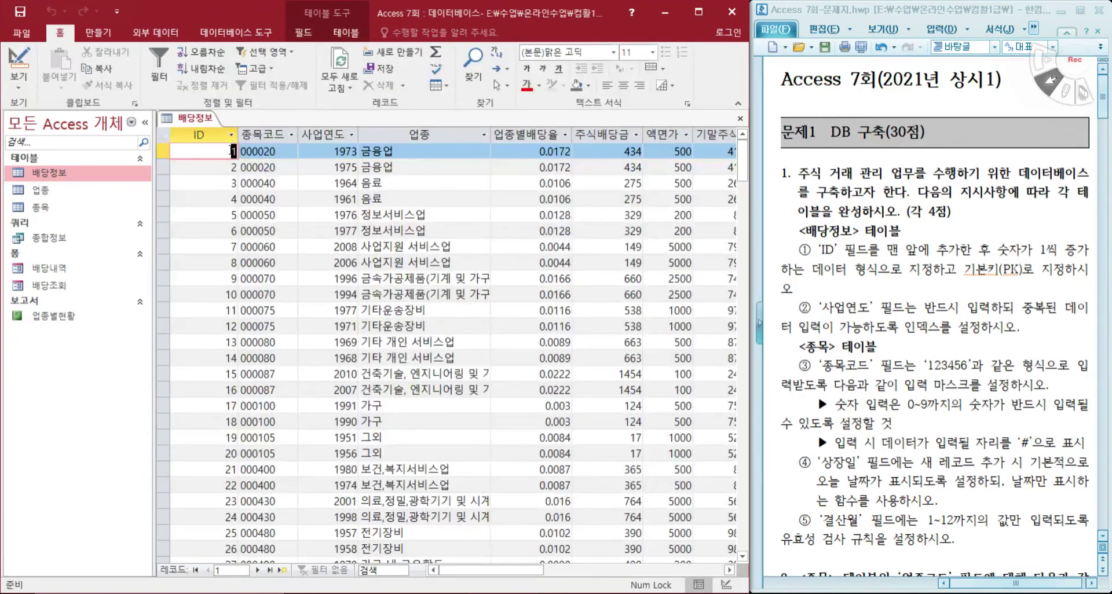
{"action": "left_click", "coordinate": [19, 62]}
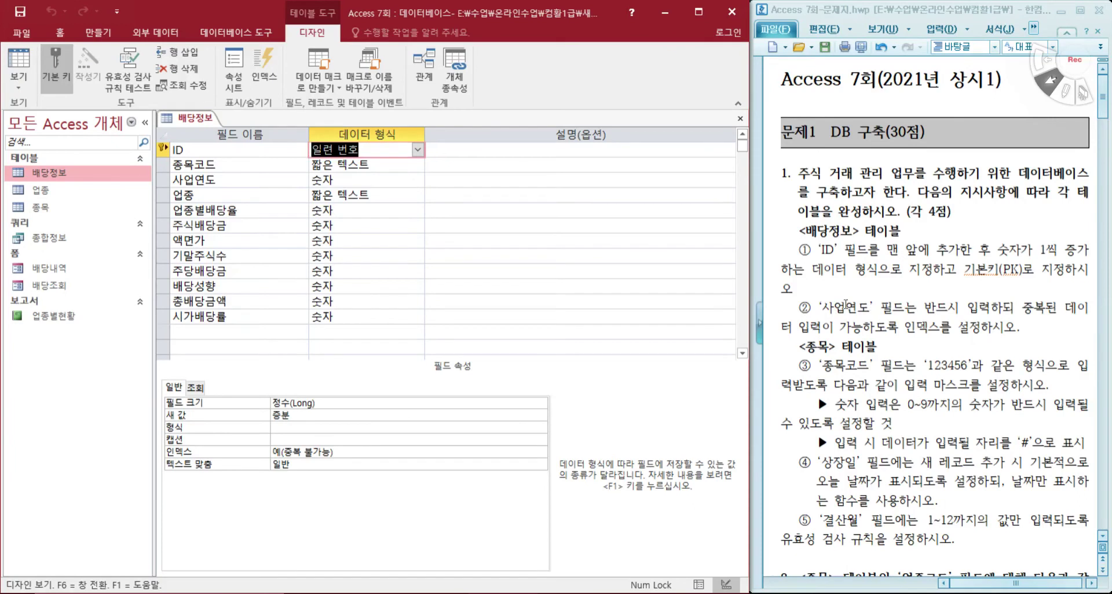
Step: For the 사업연도 field, set 필수 to 예 and 인덱스 to 예(중복 가능)
{"action": "left_click", "coordinate": [255, 179]}
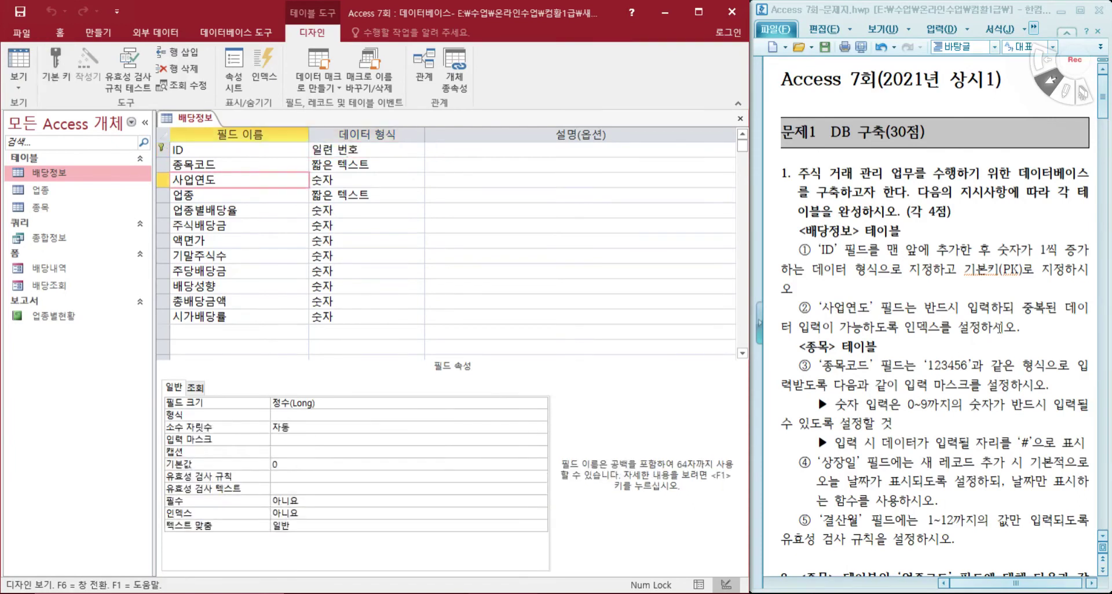
{"action": "double_click", "coordinate": [303, 500]}
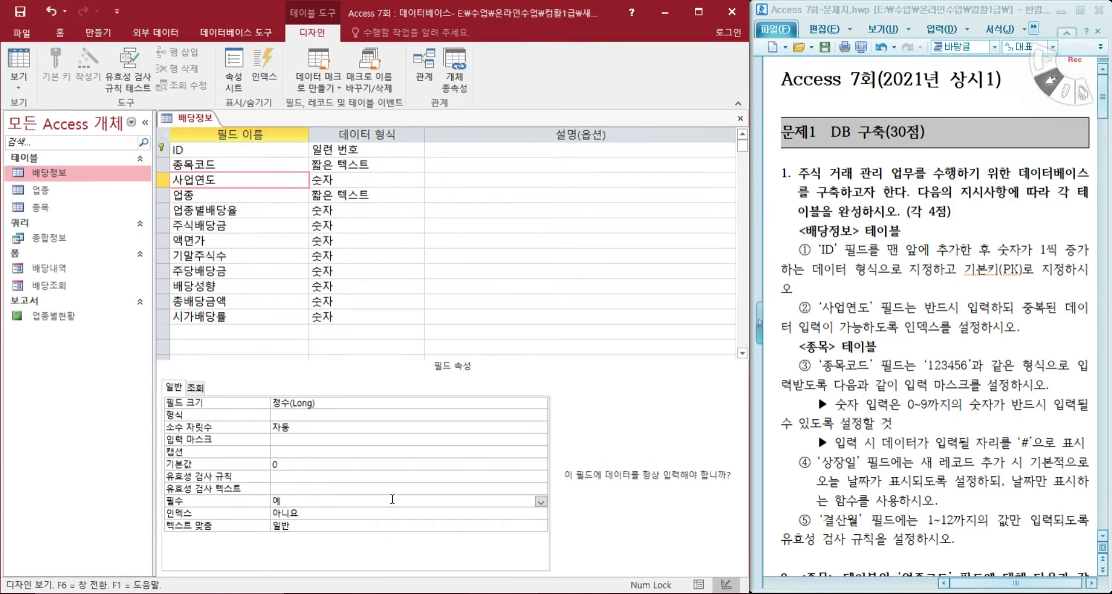
{"action": "double_click", "coordinate": [310, 510]}
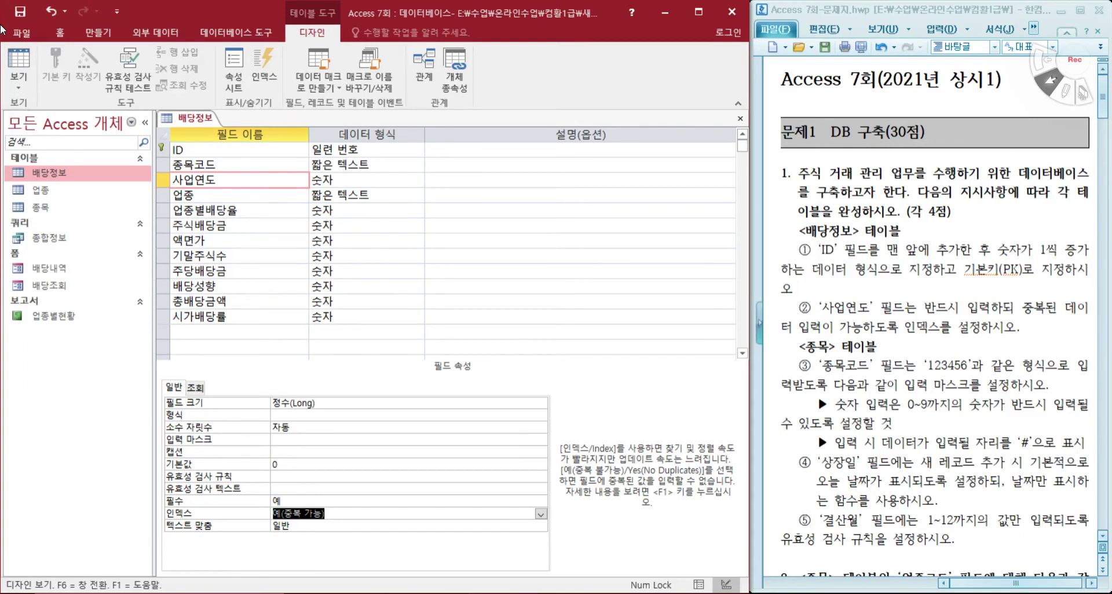
Step: Save the design changes to the 배당정보 table and close it
{"action": "left_click", "coordinate": [20, 11]}
{"action": "left_click", "coordinate": [456, 346]}
{"action": "left_click", "coordinate": [740, 120]}
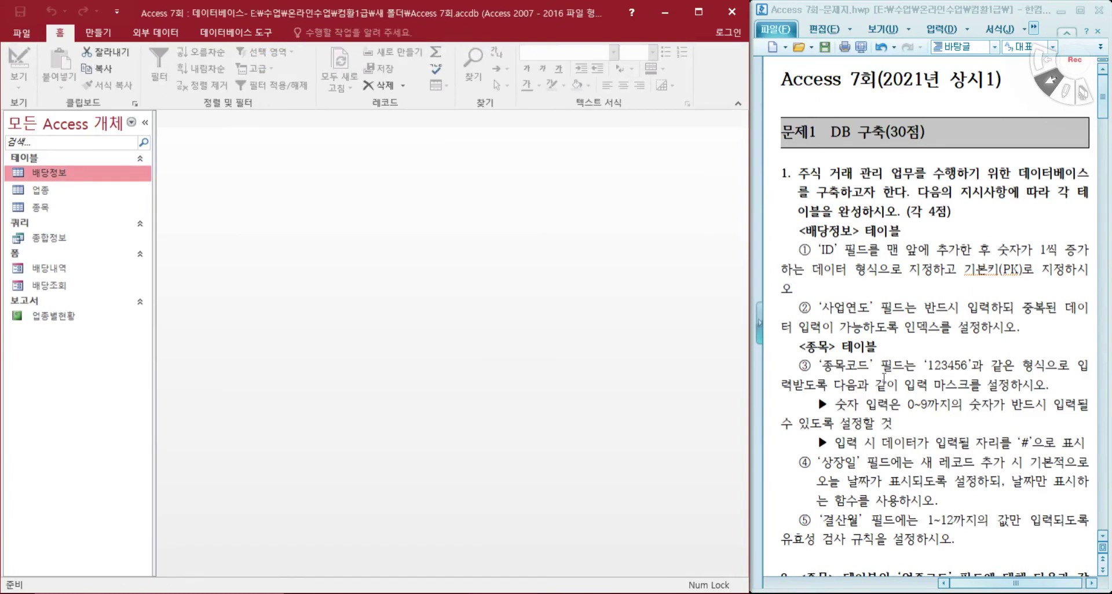
Step: Open the 종목 table in design view and select its 종목코드 field
{"action": "left_click_drag", "start_coordinate": [800, 349], "coordinate": [875, 349]}
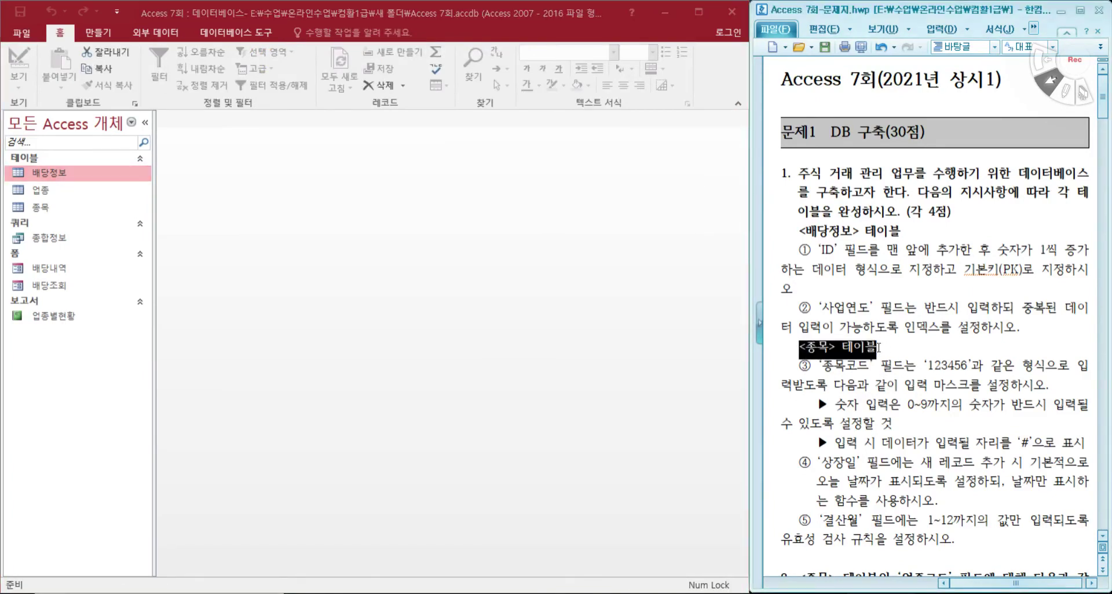
{"action": "right_click", "coordinate": [65, 206]}
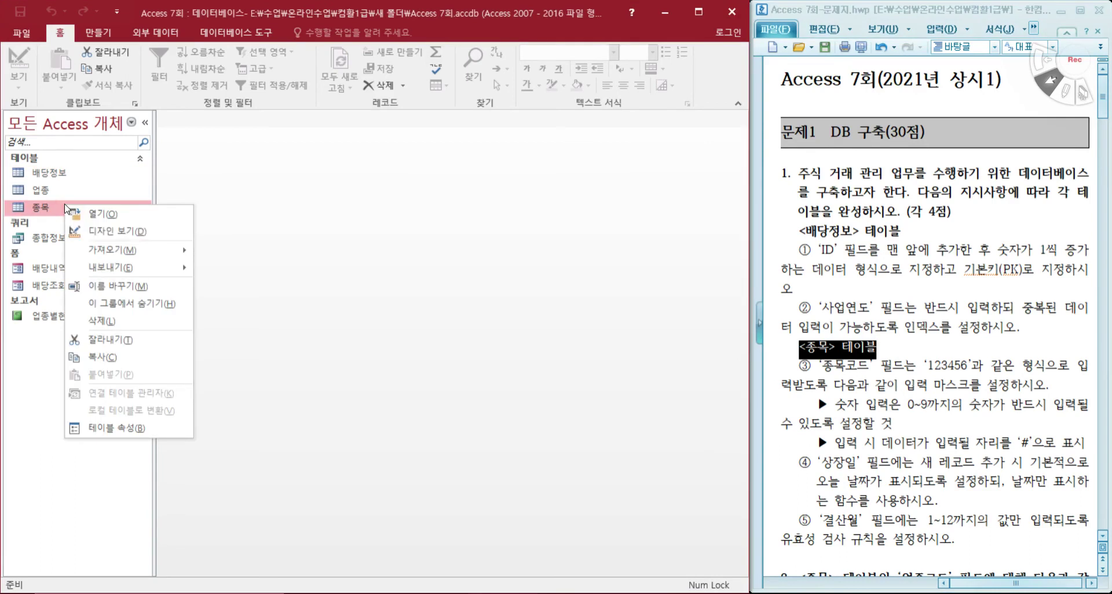
{"action": "left_click", "coordinate": [141, 234]}
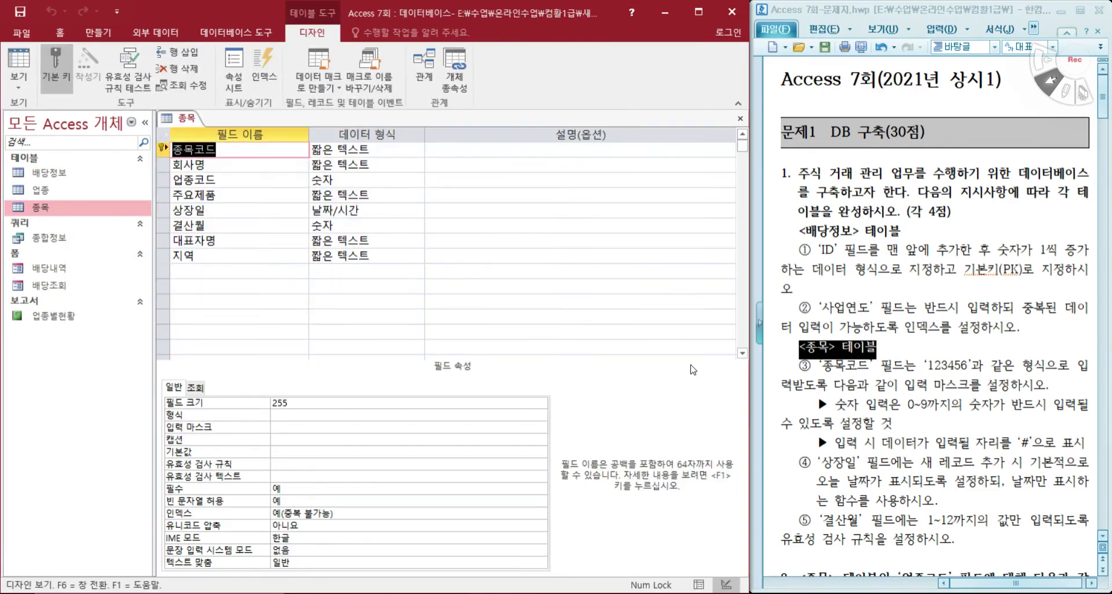
{"action": "left_click", "coordinate": [876, 367]}
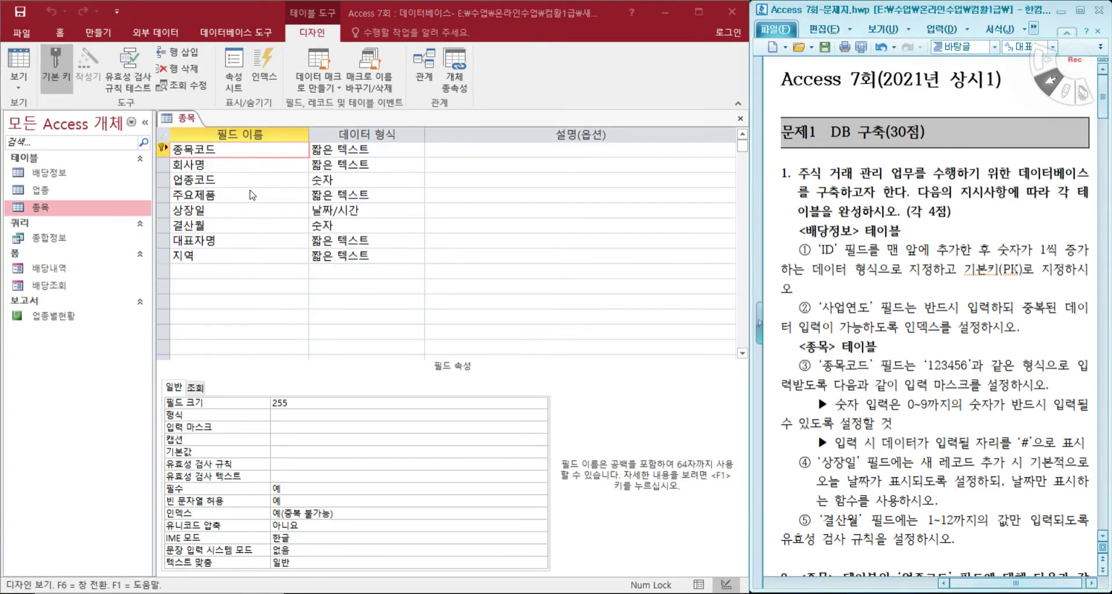
{"action": "left_click", "coordinate": [243, 150]}
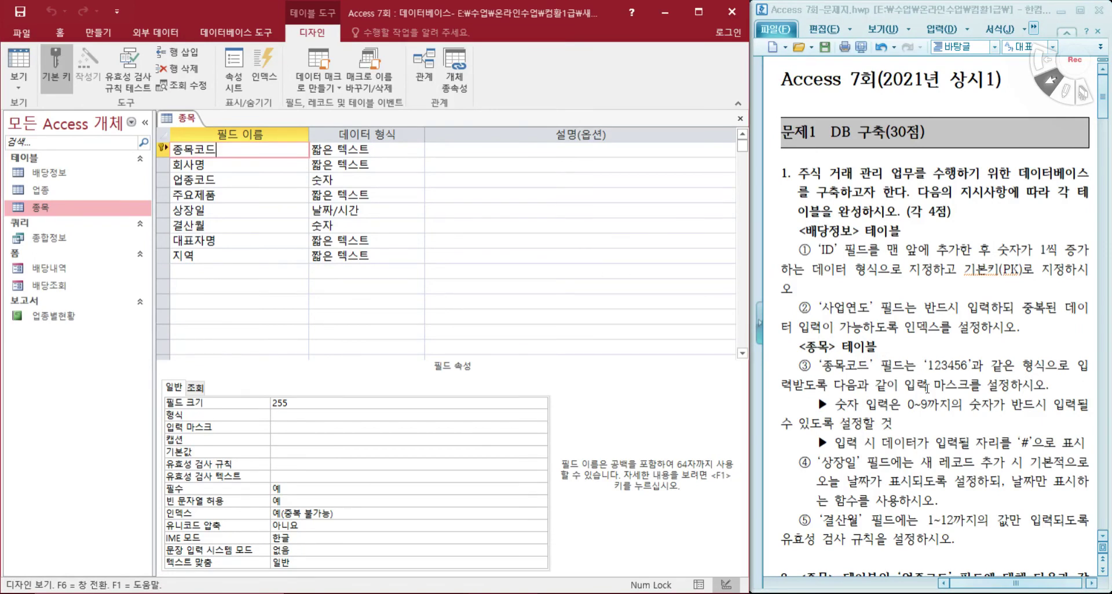
Step: Switch to 입력마스크.pdf in 알PDF, review the input mask sections and symbol table, and return to Access
{"action": "left_click_drag", "start_coordinate": [903, 386], "coordinate": [966, 385]}
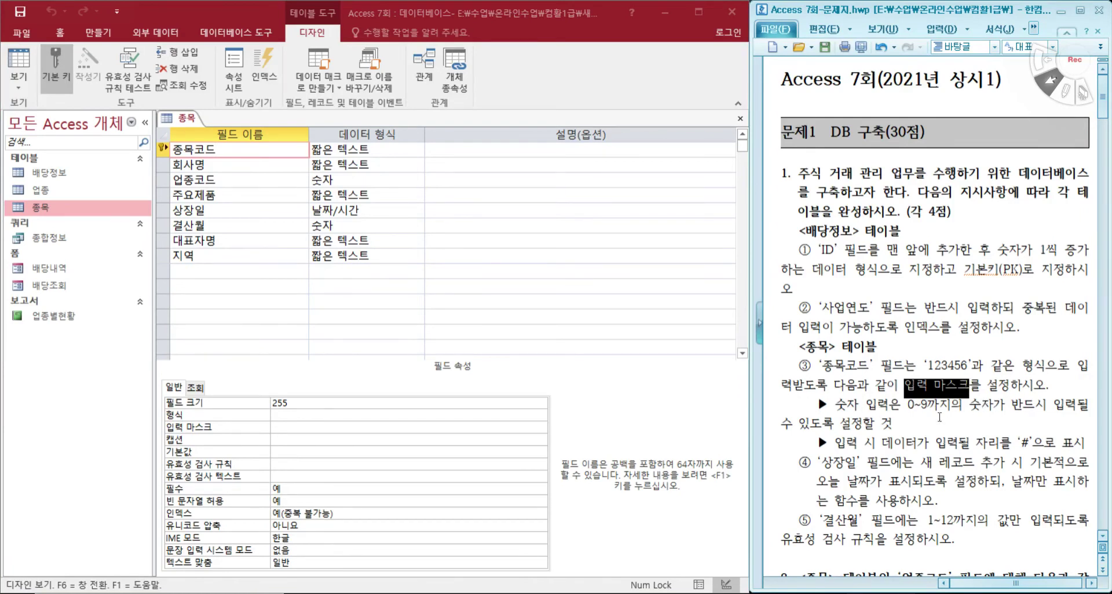
{"action": "left_click", "coordinate": [902, 424]}
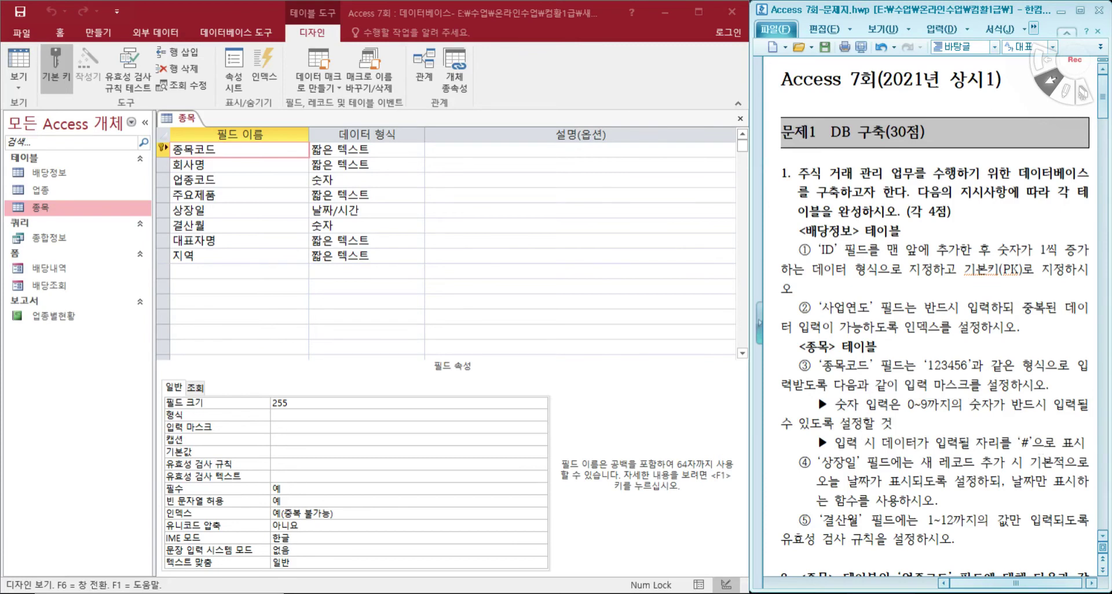
{"action": "key", "text": "alt+Tab"}
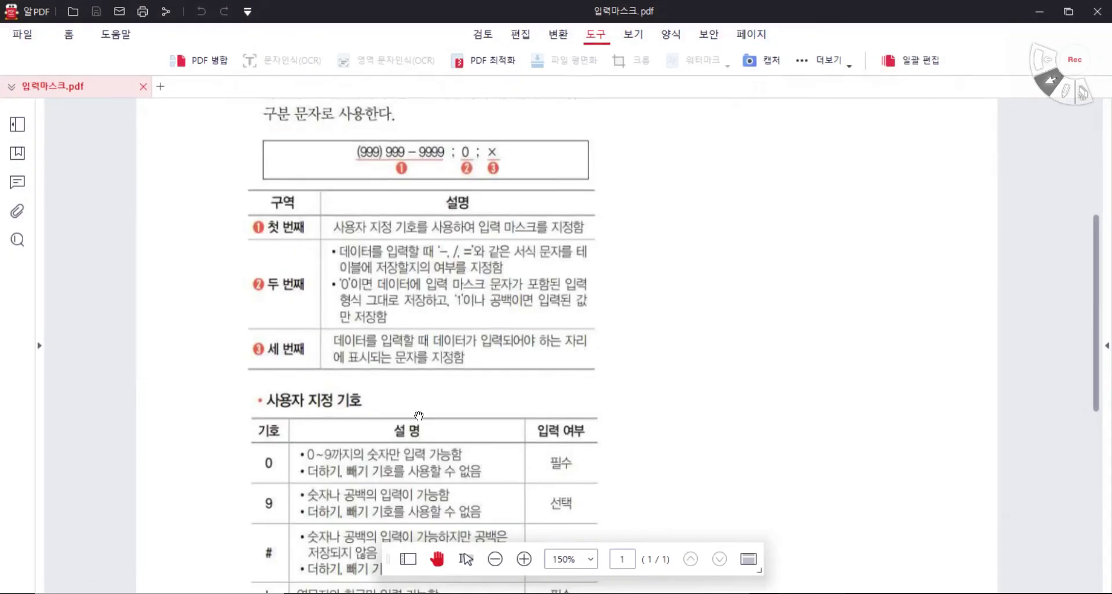
{"action": "scroll", "coordinate": [418, 415], "scroll_direction": "down", "scroll_amount": 2}
{"action": "scroll", "coordinate": [418, 414], "scroll_direction": "down", "scroll_amount": 2}
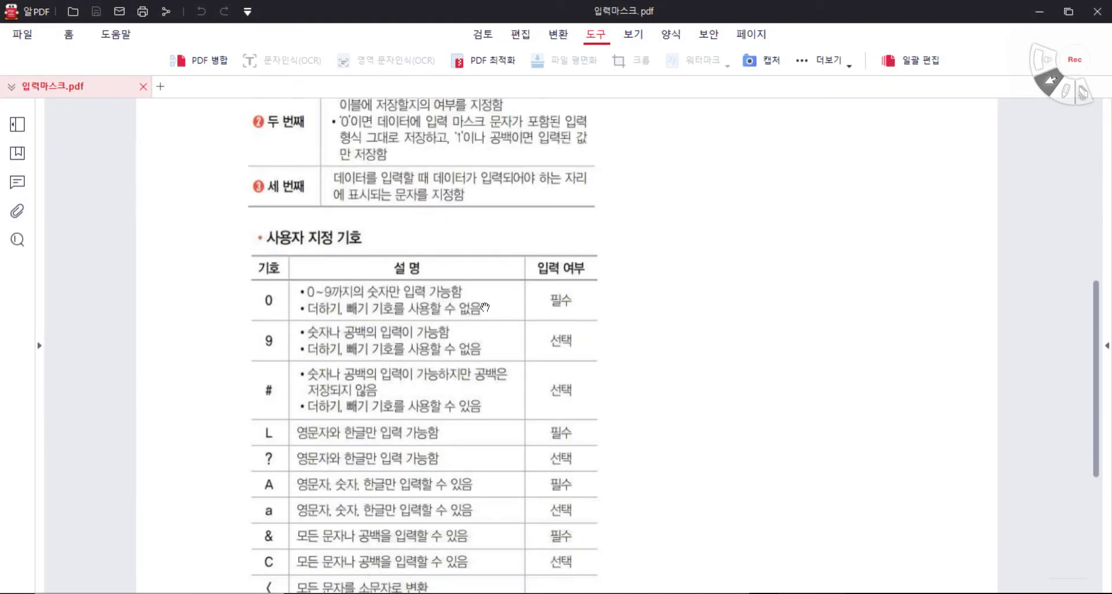
{"action": "scroll", "coordinate": [542, 384], "scroll_direction": "up", "scroll_amount": 5}
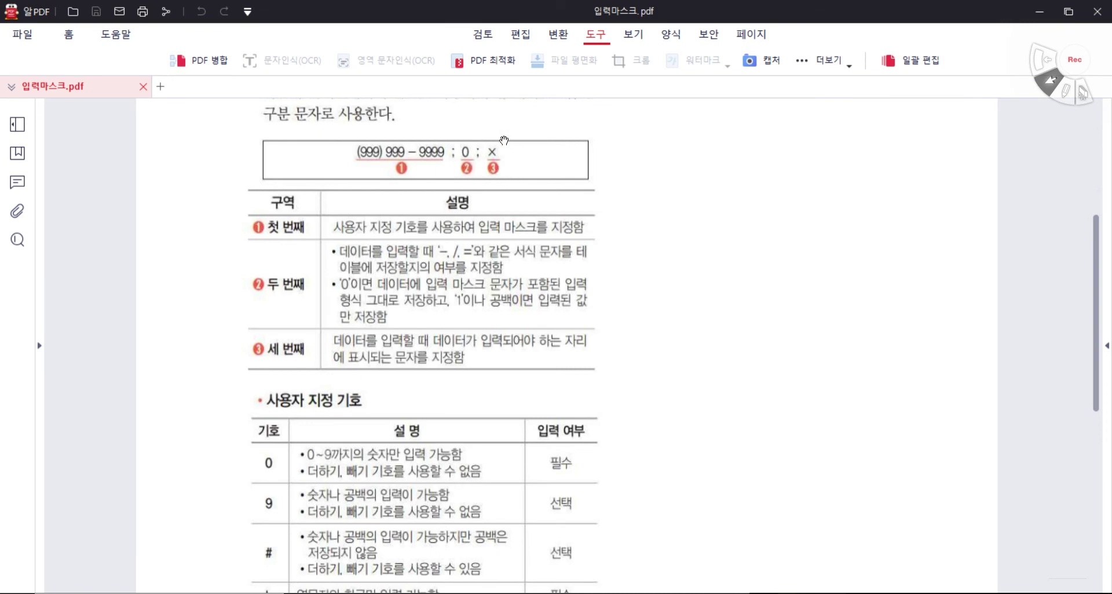
{"action": "key", "text": "alt+Tab"}
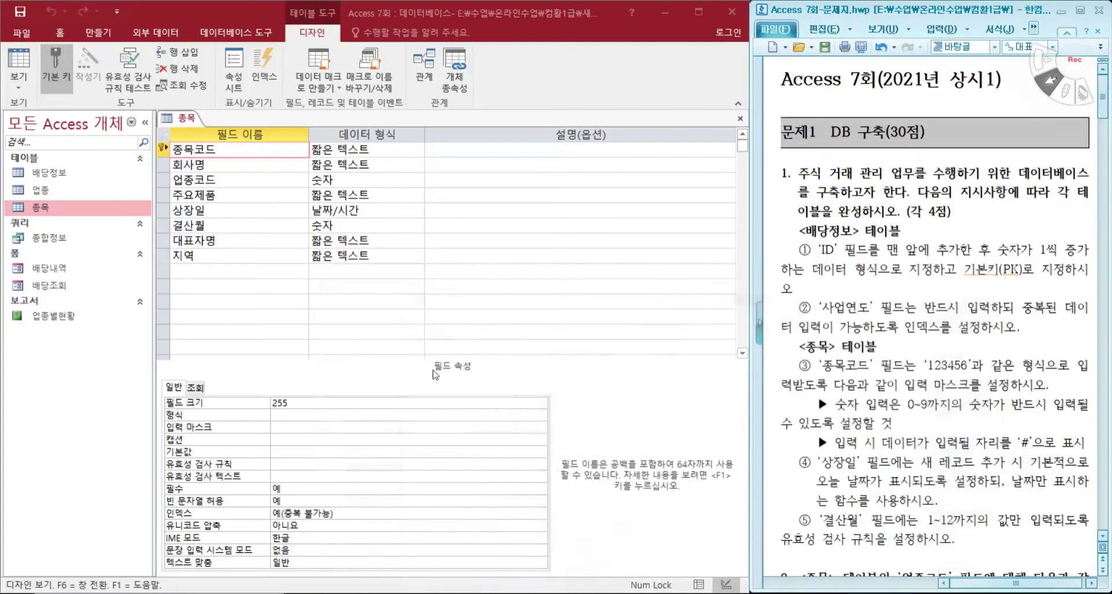
Step: Set the 종목코드 field's input mask to 000000;;#
{"action": "left_click", "coordinate": [299, 427]}
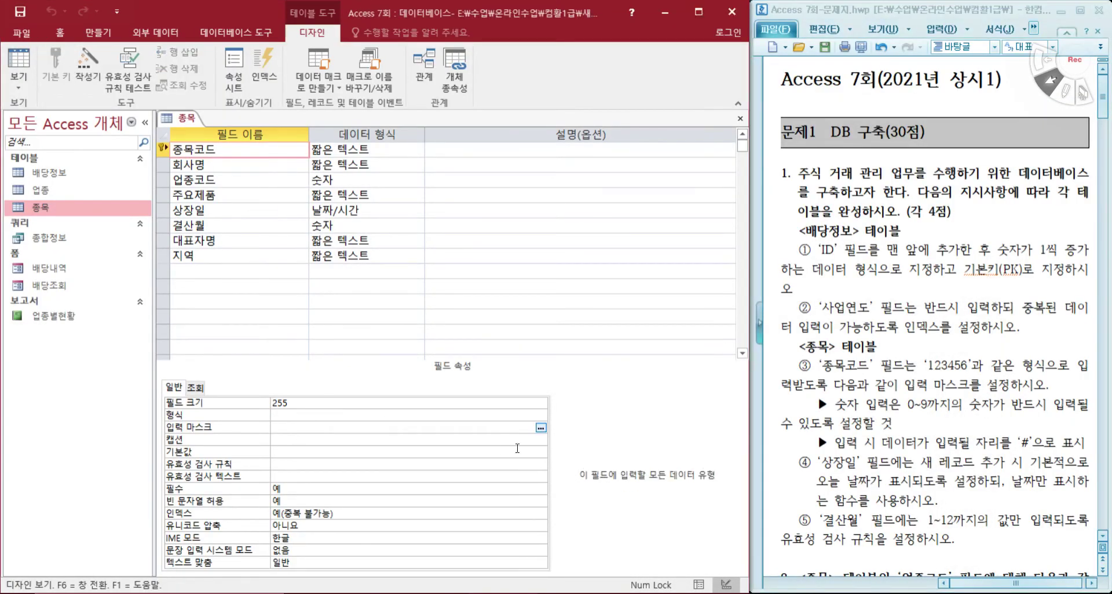
{"action": "type", "text": "000000;;#"}
{"action": "key", "text": "Return"}
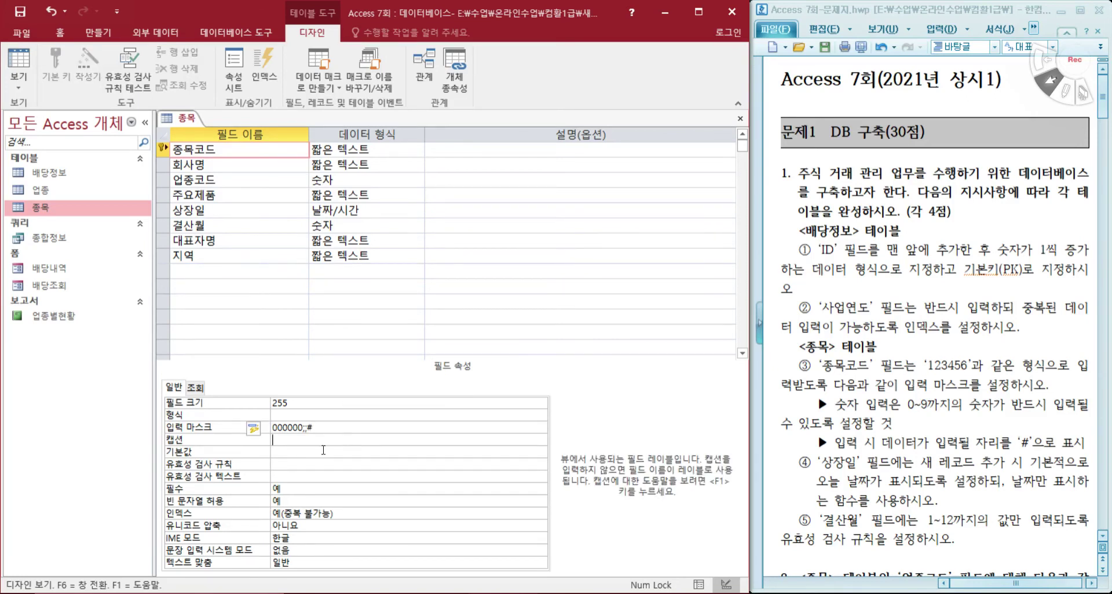
Step: Save the 종목 table, check the 종목코드 mask on a new record in datasheet view, and return to design view
{"action": "left_click", "coordinate": [19, 60]}
{"action": "left_click", "coordinate": [539, 351]}
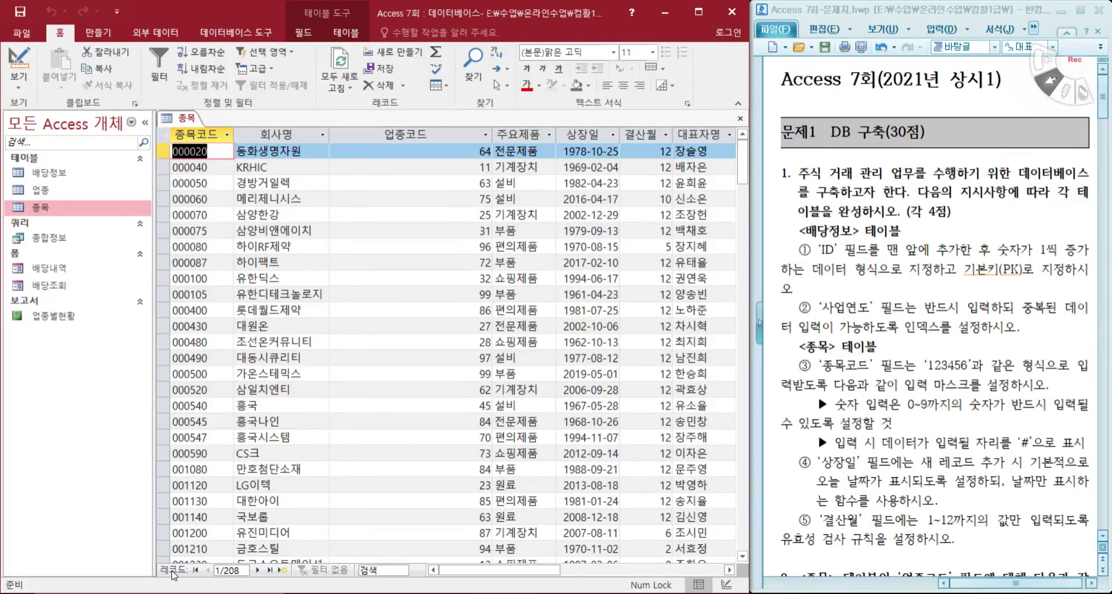
{"action": "left_click", "coordinate": [284, 571]}
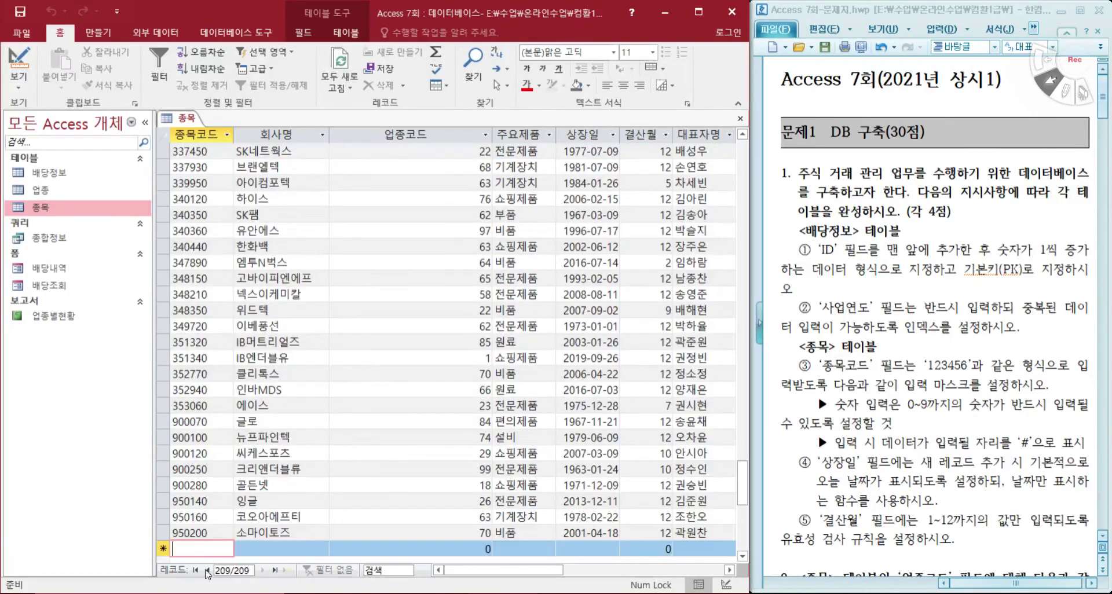
{"action": "left_click", "coordinate": [191, 545]}
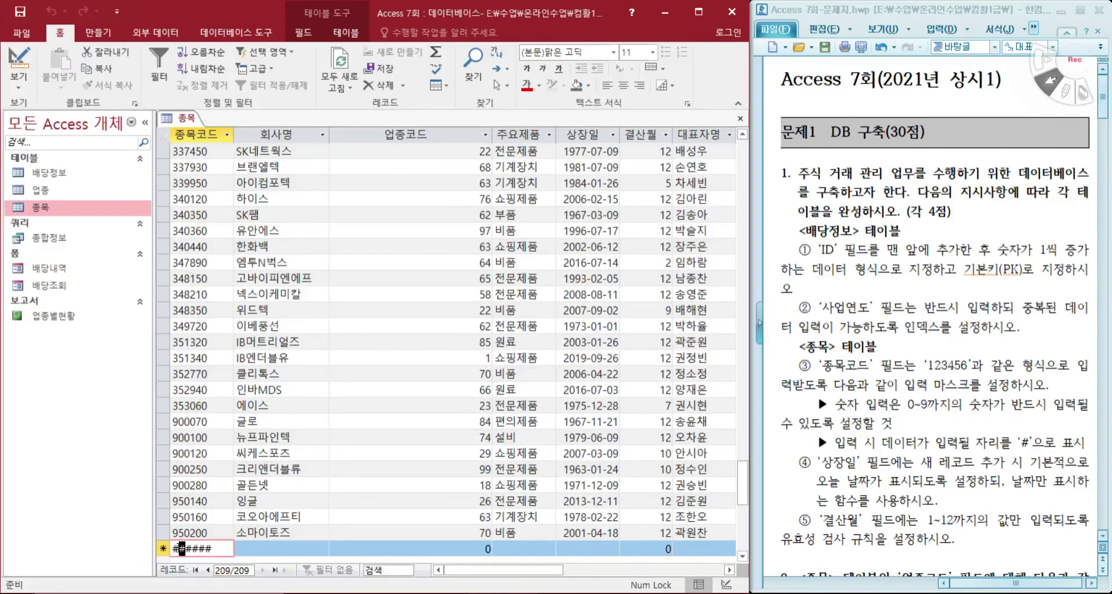
{"action": "left_click_drag", "start_coordinate": [219, 549], "coordinate": [172, 545]}
{"action": "left_click", "coordinate": [19, 62]}
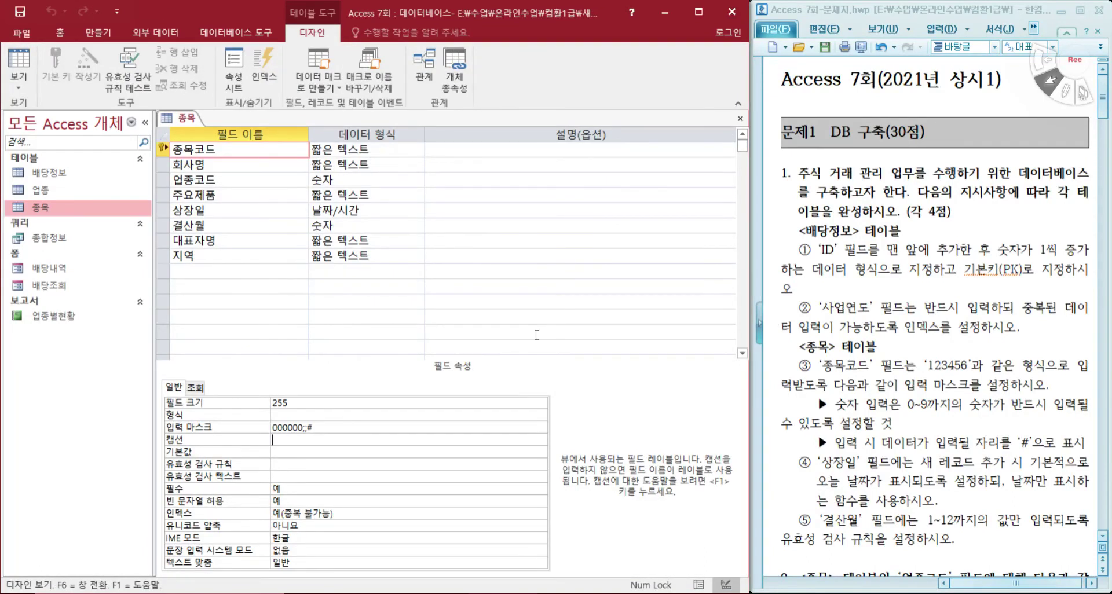
Step: Set the default value of the 상장일 field to Date()
{"action": "left_click", "coordinate": [245, 208]}
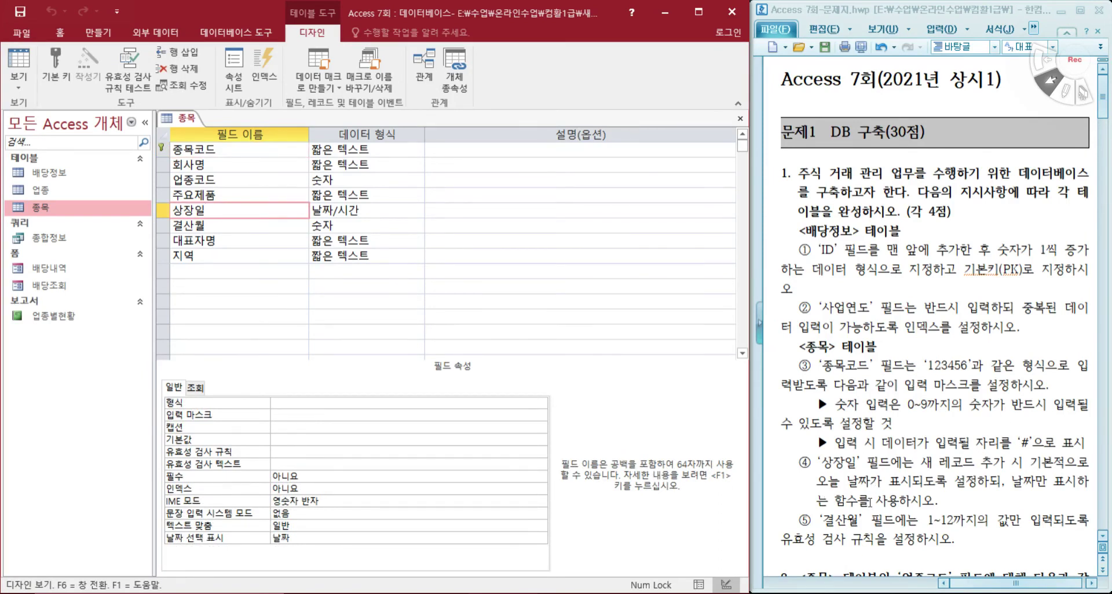
{"action": "left_click", "coordinate": [300, 438]}
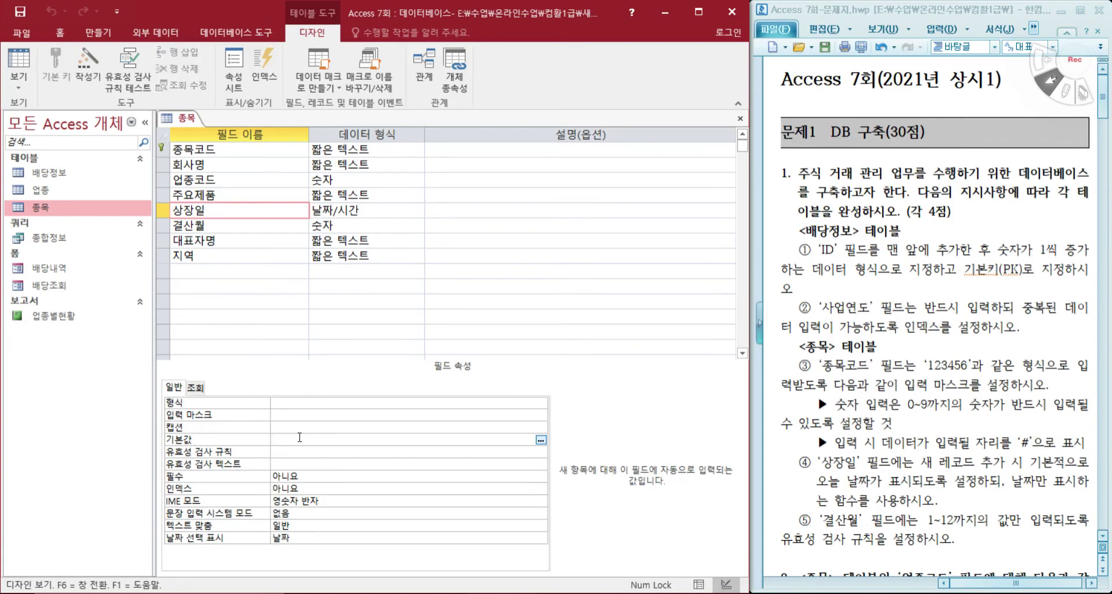
{"action": "type", "text": "ㅇ"}
{"action": "type", "text": "ate"}
{"action": "type", "text": "()"}
{"action": "key", "text": "Return"}
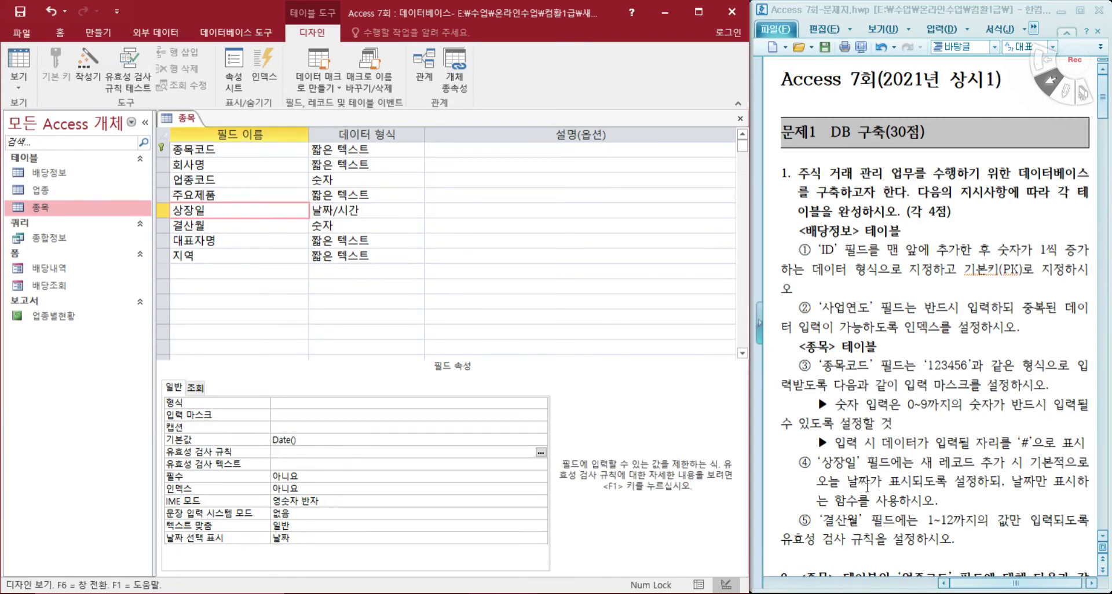
Step: Set the validation rule of the 결산월 field to Between 1 And 12
{"action": "scroll", "coordinate": [865, 486], "scroll_direction": "down", "scroll_amount": 3}
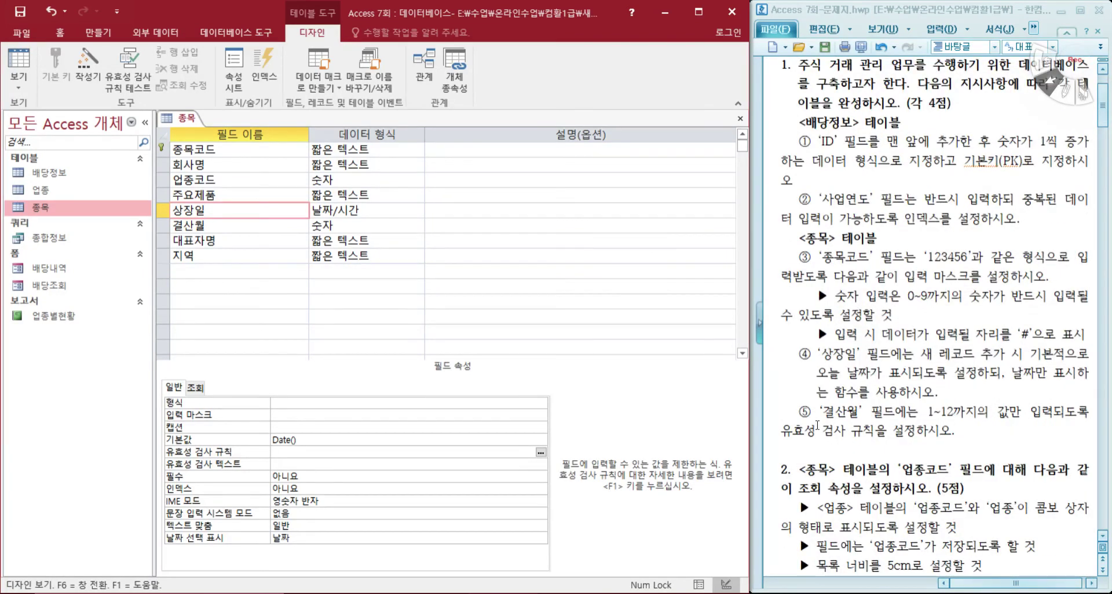
{"action": "left_click", "coordinate": [240, 226]}
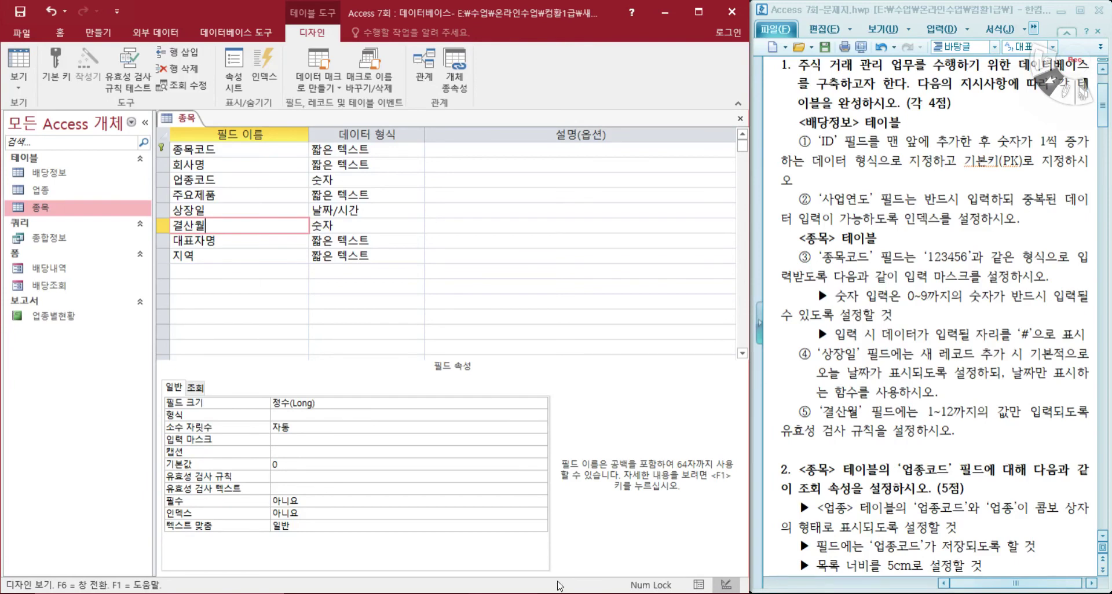
{"action": "left_click", "coordinate": [301, 476]}
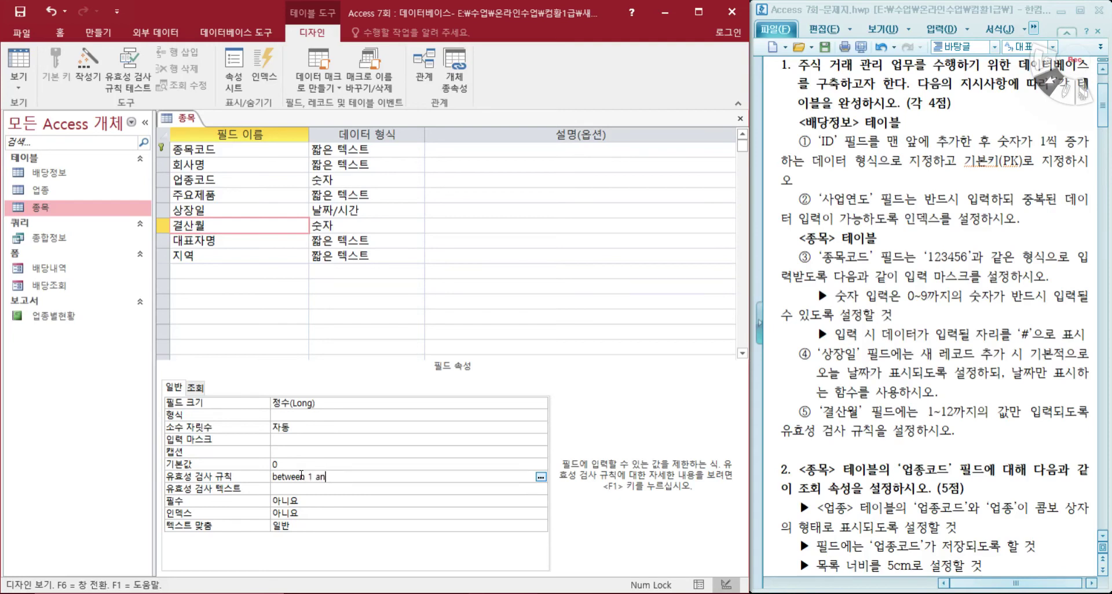
{"action": "type", "text": "12"}
{"action": "key", "text": "Return"}
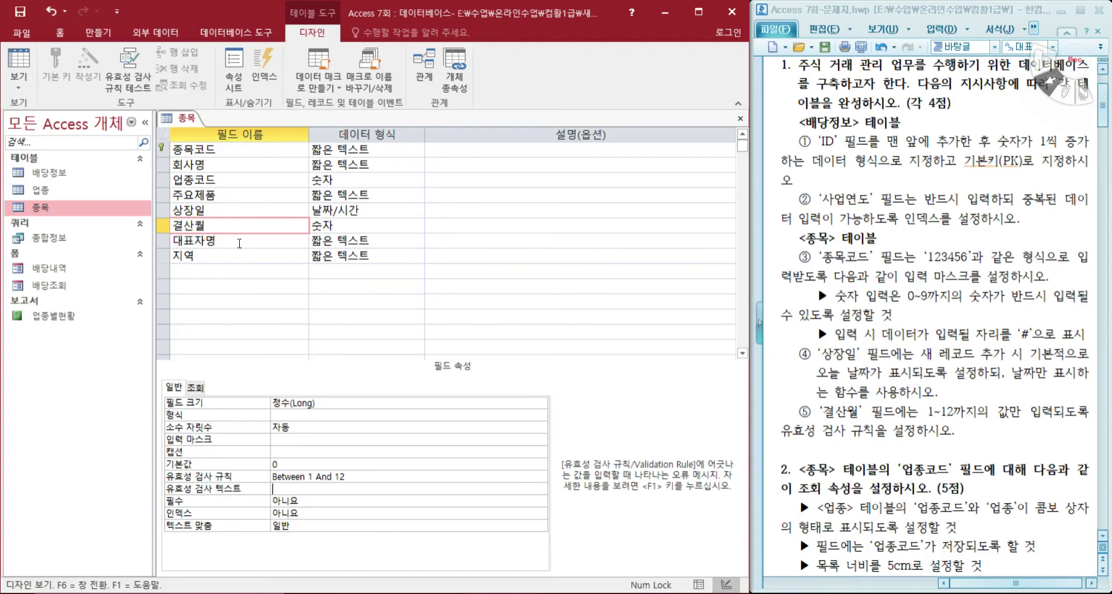
Step: Open the 종목 table's property sheet to examine its table-level validation rule property, and close the sheet
{"action": "left_click", "coordinate": [226, 285]}
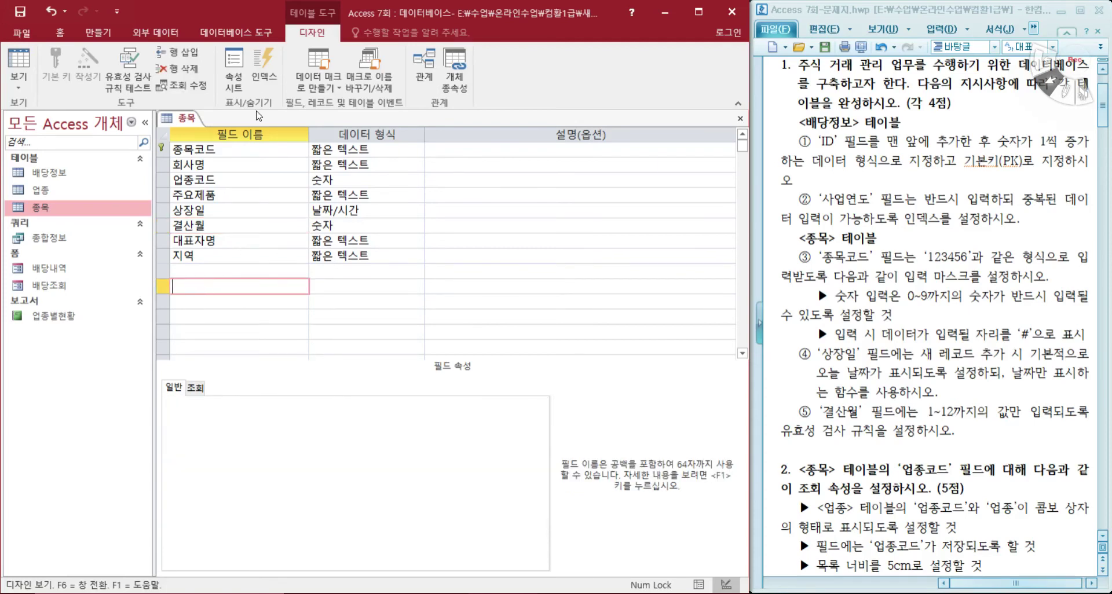
{"action": "left_click", "coordinate": [236, 81]}
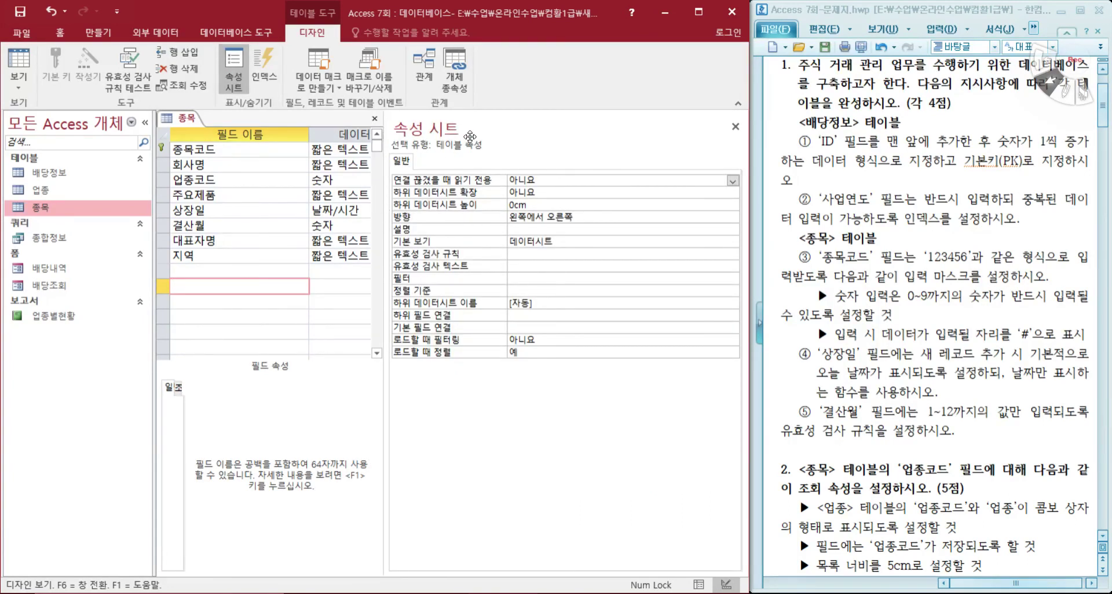
{"action": "left_click", "coordinate": [521, 256]}
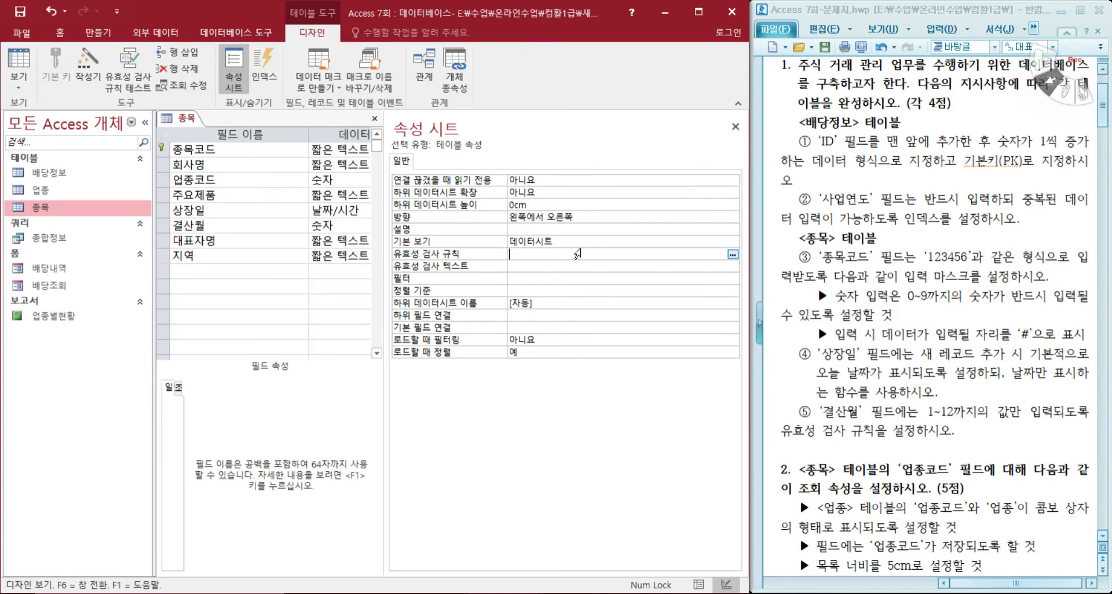
{"action": "left_click", "coordinate": [735, 126]}
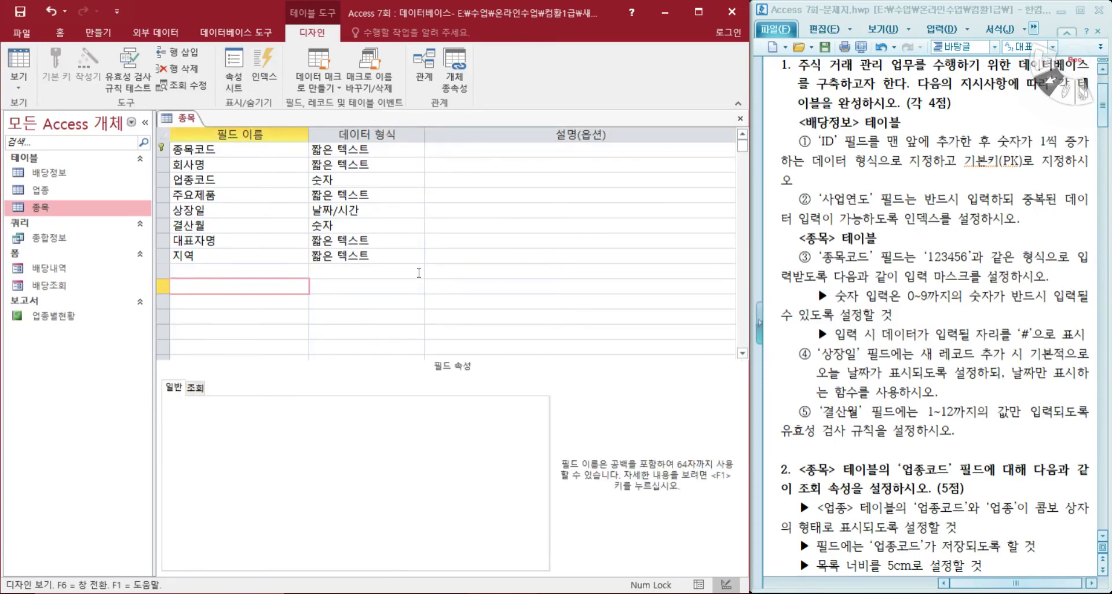
Step: Save the 종목 table, accepting the test of existing data against the new rules, and close it
{"action": "key", "text": "ctrl+s"}
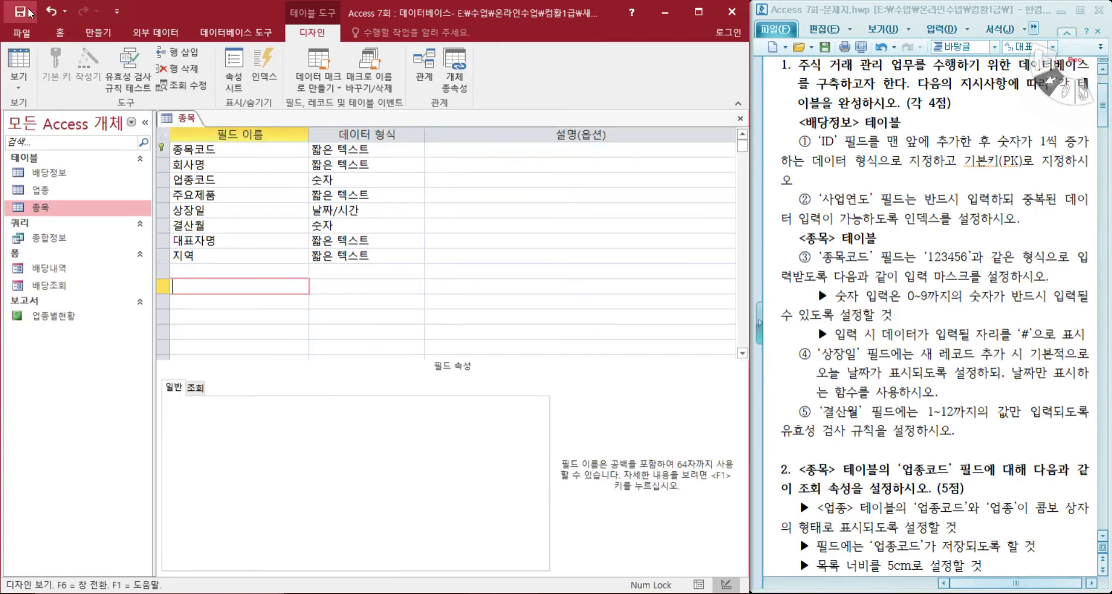
{"action": "left_click", "coordinate": [466, 348]}
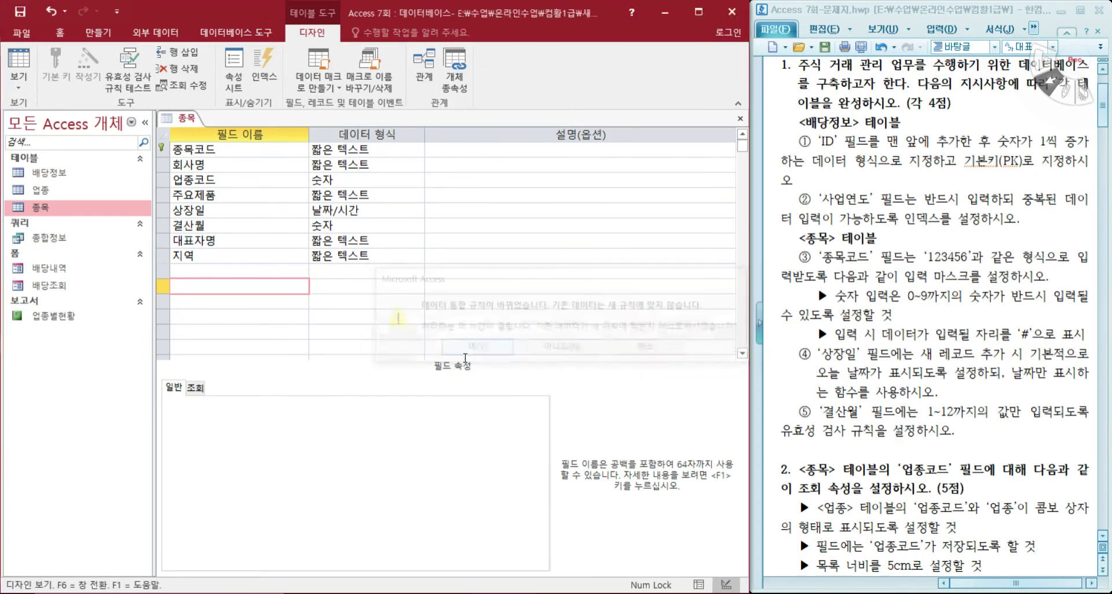
{"action": "left_click", "coordinate": [740, 119]}
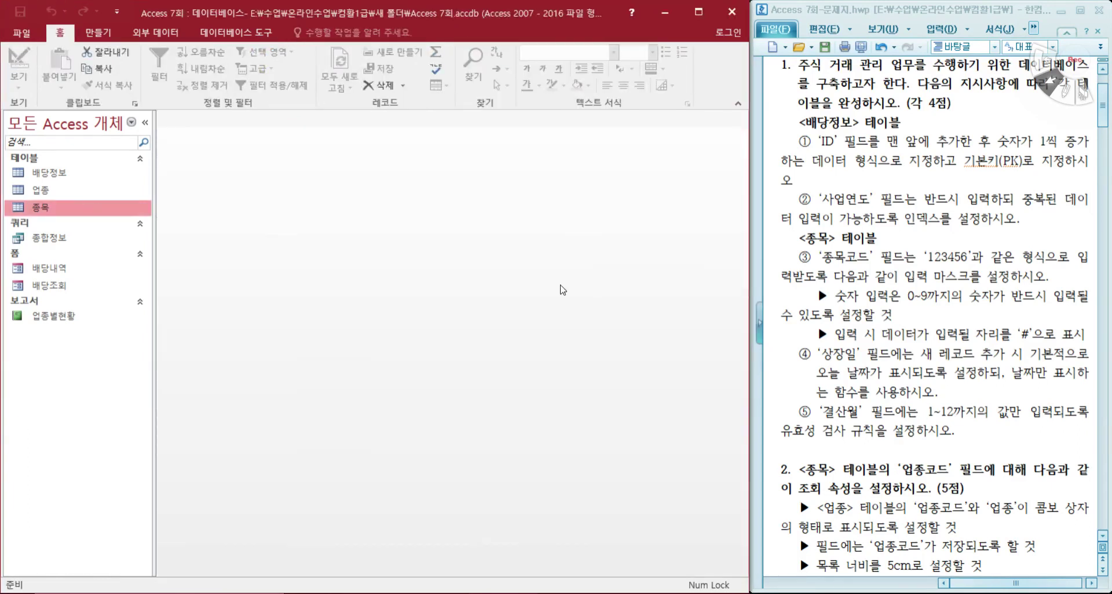
Step: Reopen the 종목 table in design view and select its 업종코드 field for the lookup property task
{"action": "scroll", "coordinate": [927, 409], "scroll_direction": "down", "scroll_amount": 5}
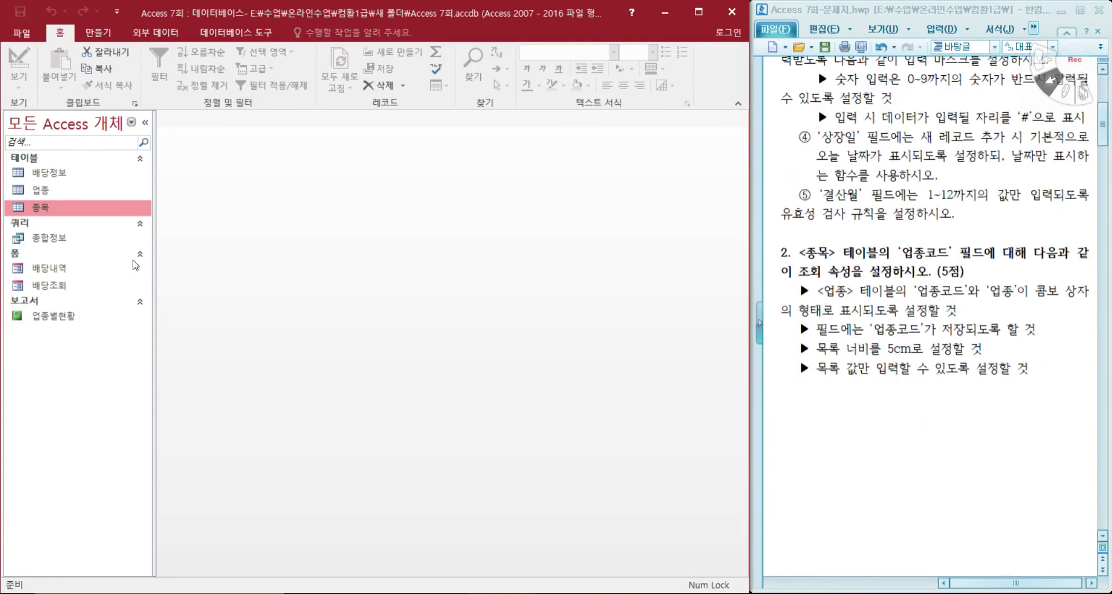
{"action": "right_click", "coordinate": [58, 215]}
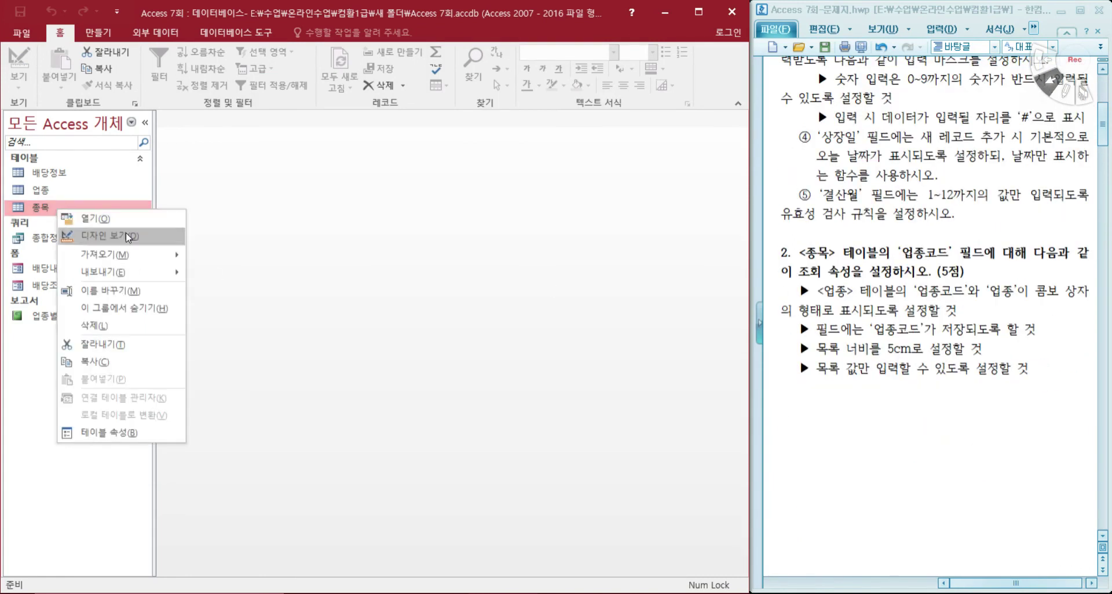
{"action": "left_click", "coordinate": [75, 235]}
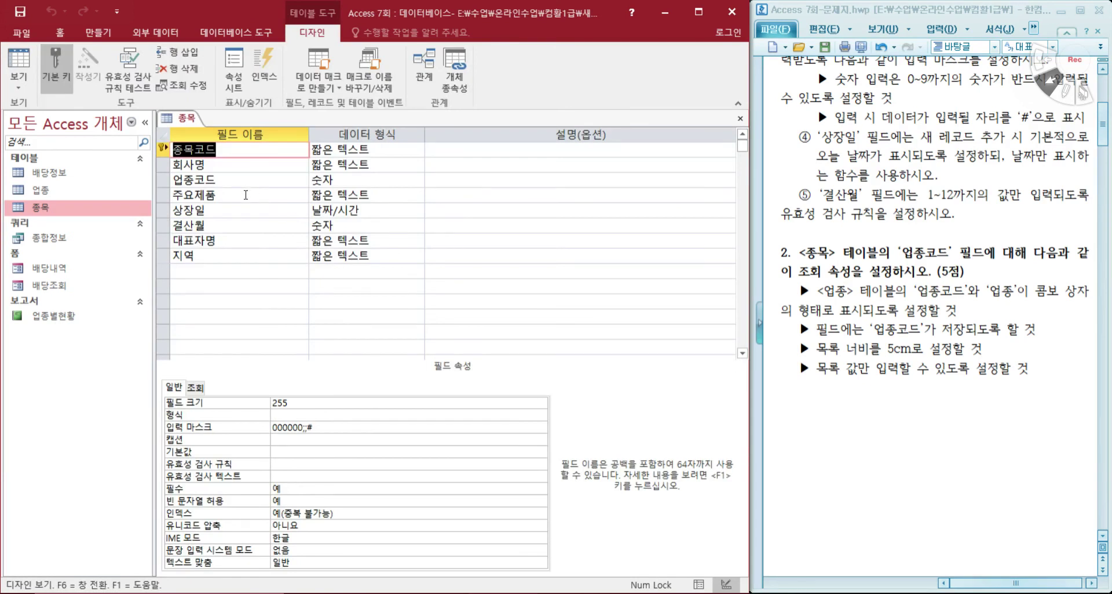
{"action": "left_click", "coordinate": [248, 181]}
{"action": "left_click_drag", "start_coordinate": [798, 271], "coordinate": [850, 272]}
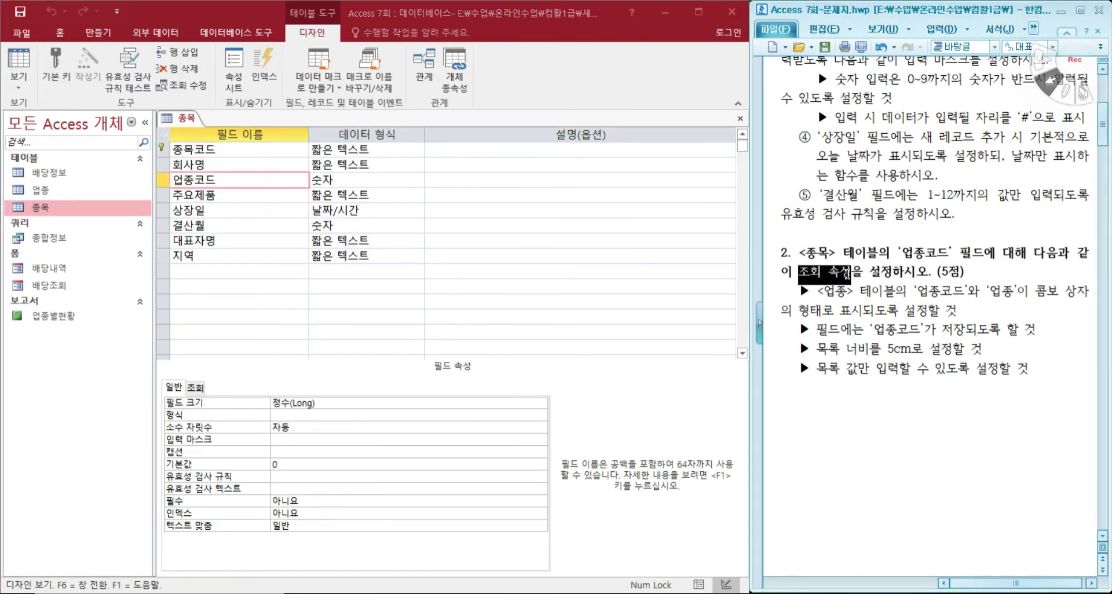
Step: Set the display control in the 업종코드 field's lookup properties to 콤보 상자
{"action": "left_click", "coordinate": [194, 389]}
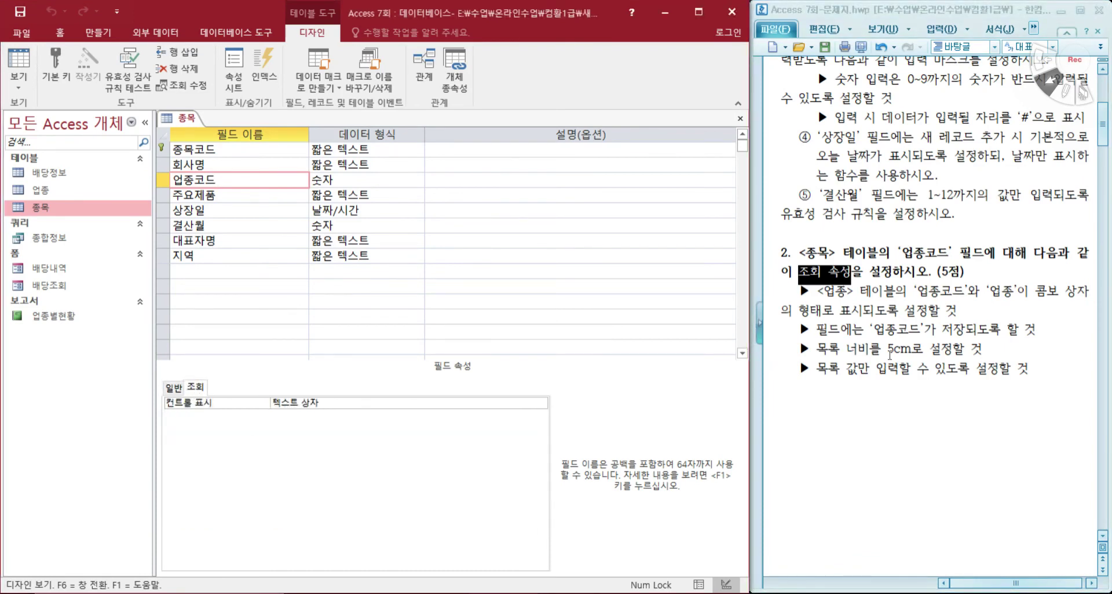
{"action": "left_click_drag", "start_coordinate": [1035, 291], "coordinate": [822, 310]}
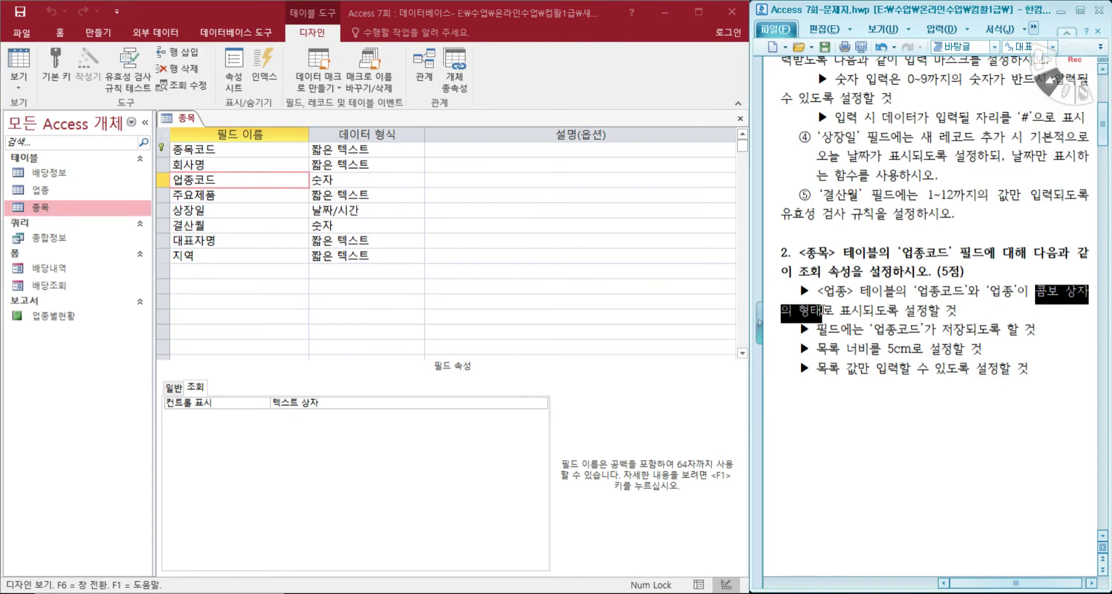
{"action": "left_click", "coordinate": [435, 403]}
{"action": "left_click", "coordinate": [540, 403]}
{"action": "left_click", "coordinate": [374, 437]}
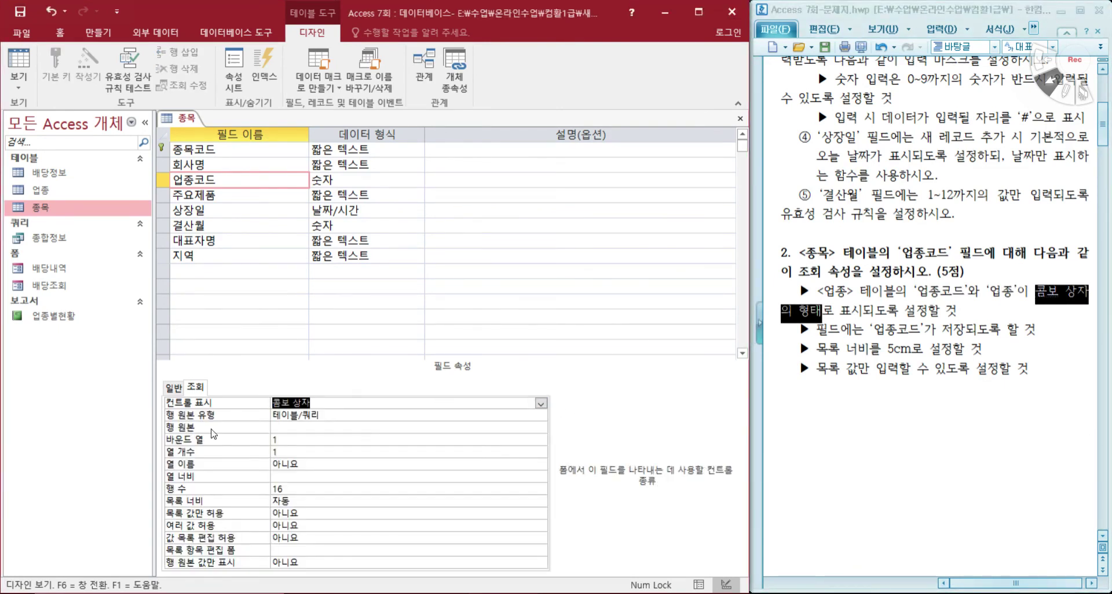
Step: Build the lookup's row source as a query on the 업종 table with the 업종코드 and 업종 fields, and save it to the property
{"action": "left_click", "coordinate": [301, 429]}
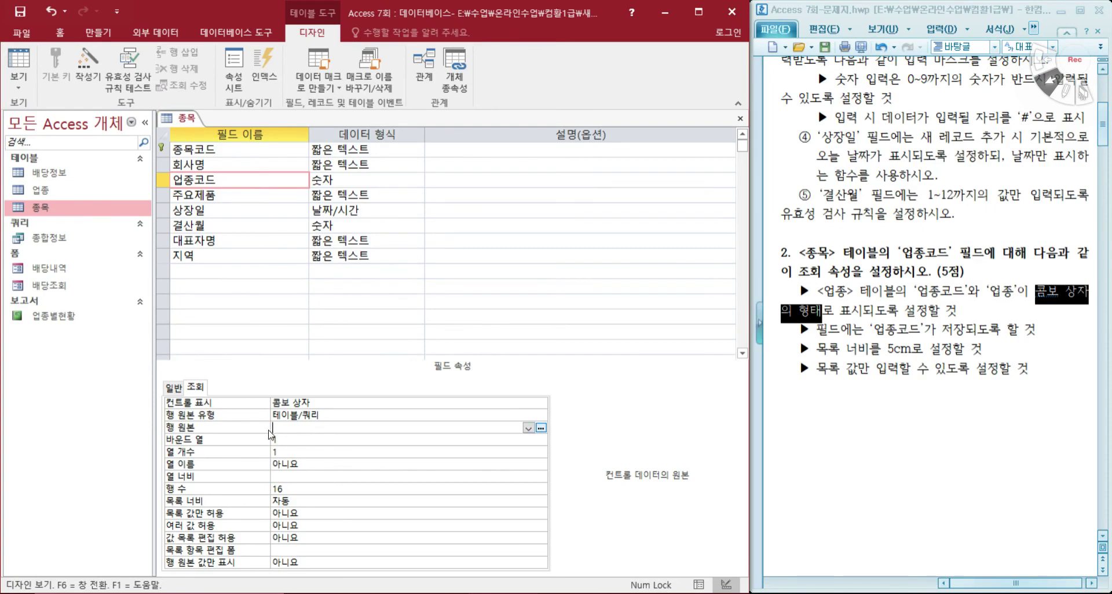
{"action": "left_click", "coordinate": [540, 428]}
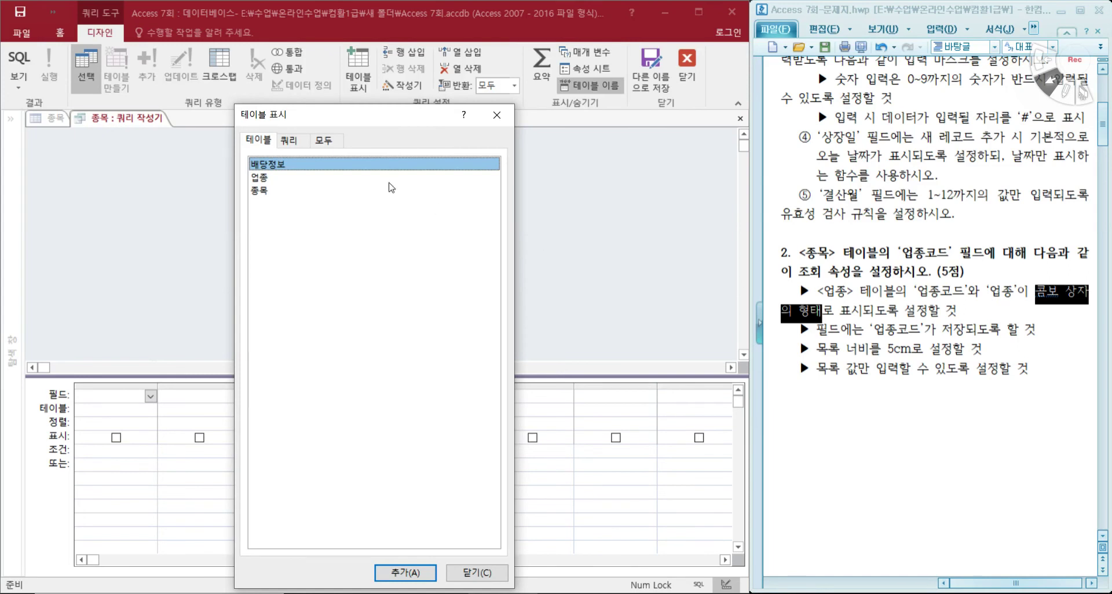
{"action": "double_click", "coordinate": [299, 177]}
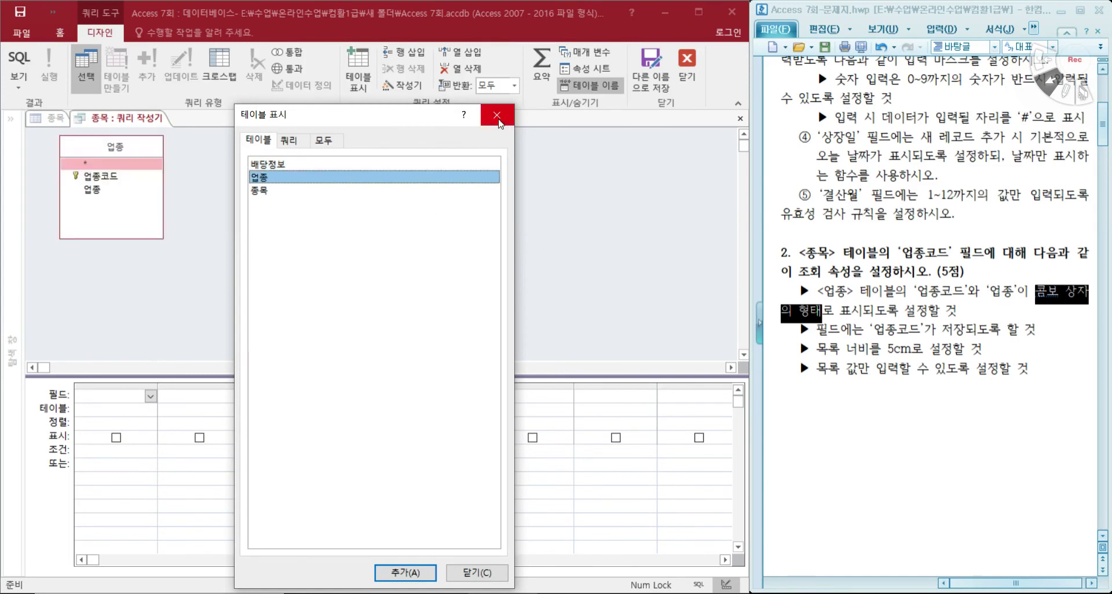
{"action": "left_click", "coordinate": [497, 115]}
{"action": "double_click", "coordinate": [96, 179]}
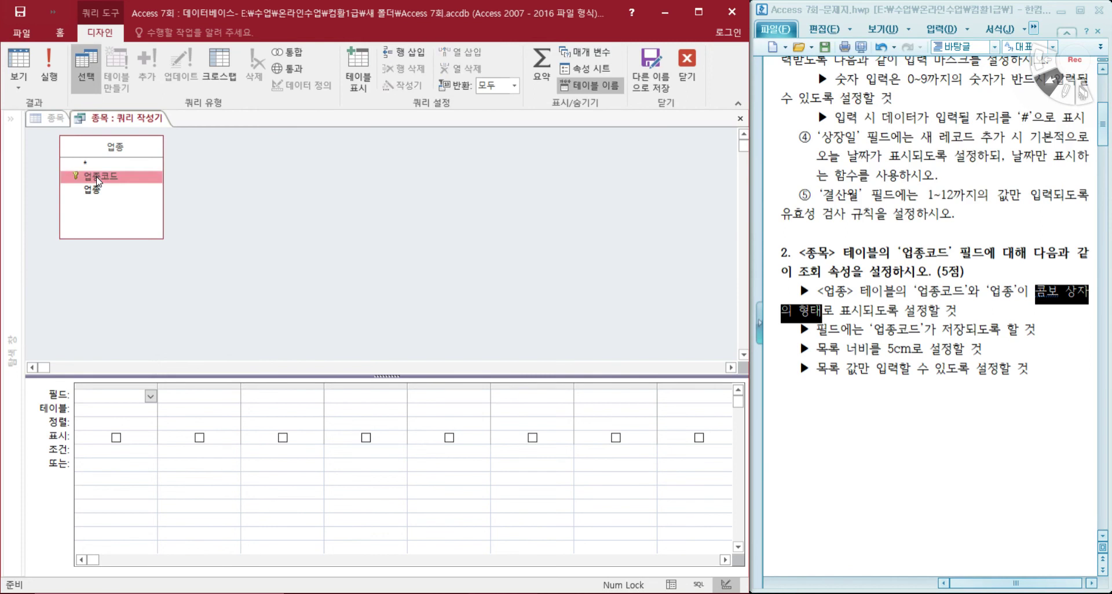
{"action": "double_click", "coordinate": [92, 190]}
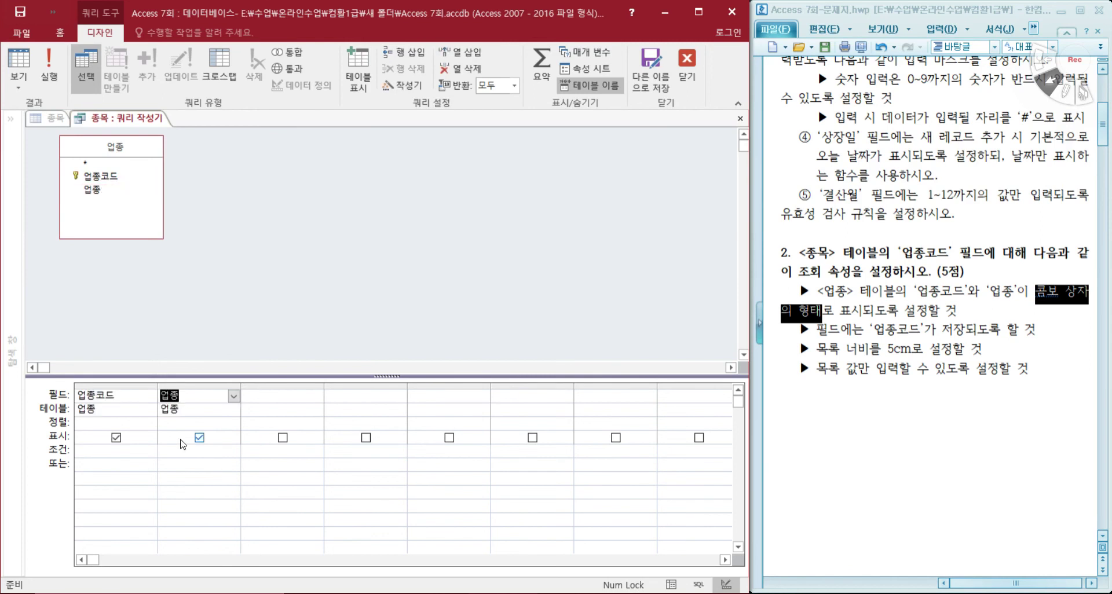
{"action": "left_click", "coordinate": [743, 122]}
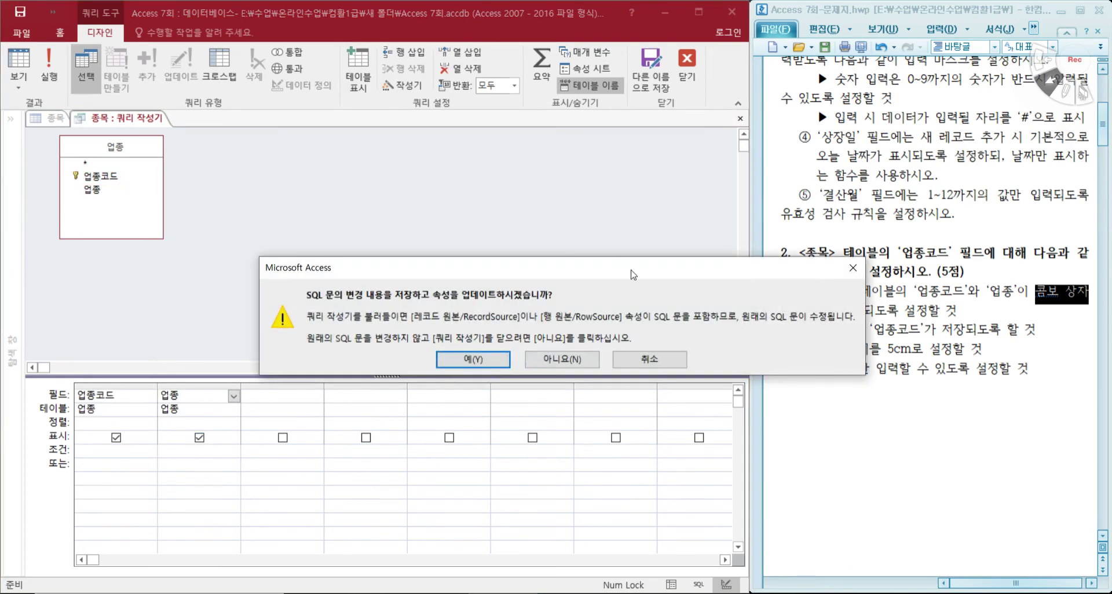
{"action": "left_click", "coordinate": [486, 356]}
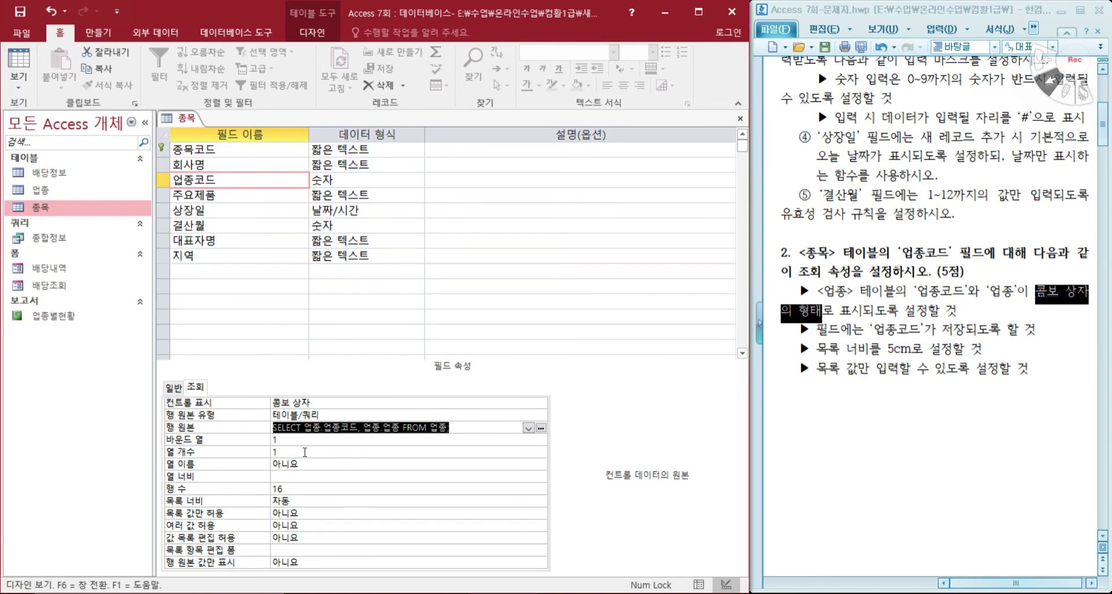
Step: Set the 업종코드 lookup's column count to 2 and check its bound column against the instruction to store 업종코드
{"action": "left_click", "coordinate": [298, 452]}
{"action": "key", "text": "BackSpace"}
{"action": "type", "text": "2"}
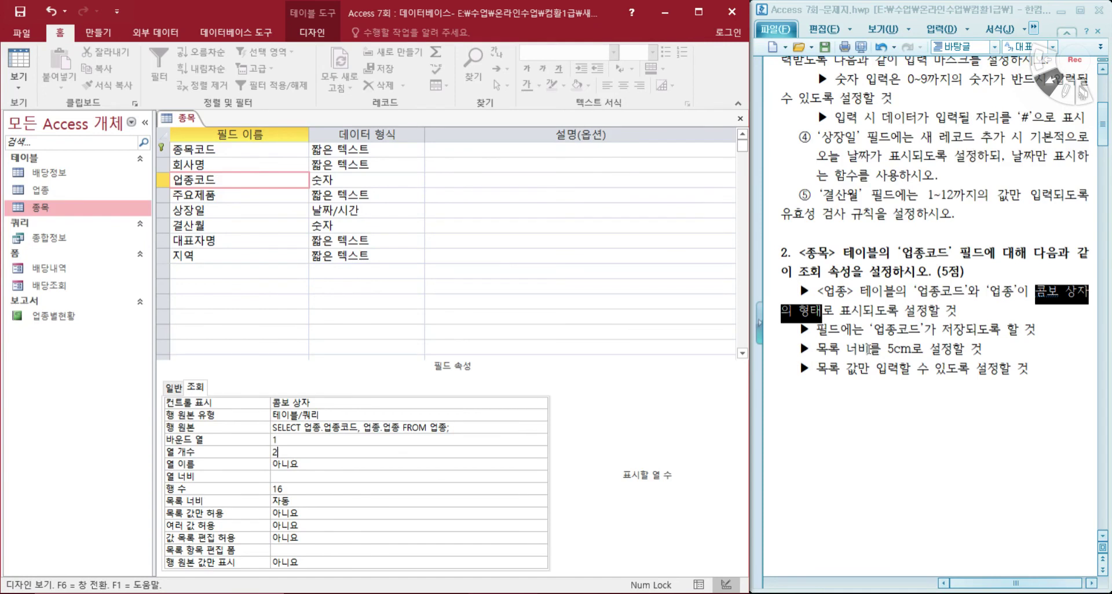
{"action": "left_click_drag", "start_coordinate": [870, 330], "coordinate": [926, 328]}
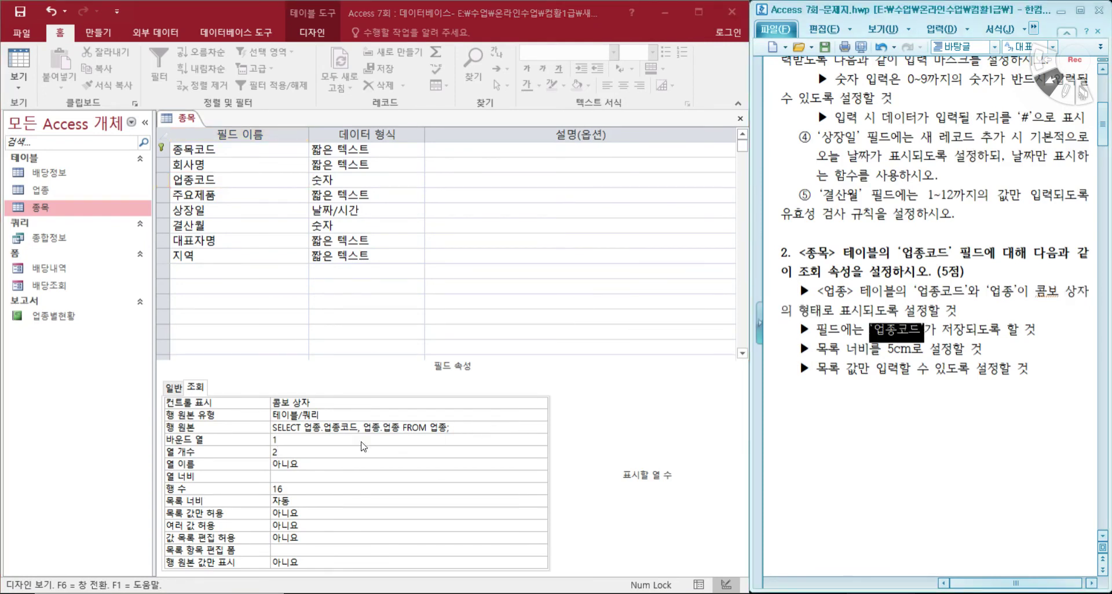
{"action": "left_click", "coordinate": [279, 441]}
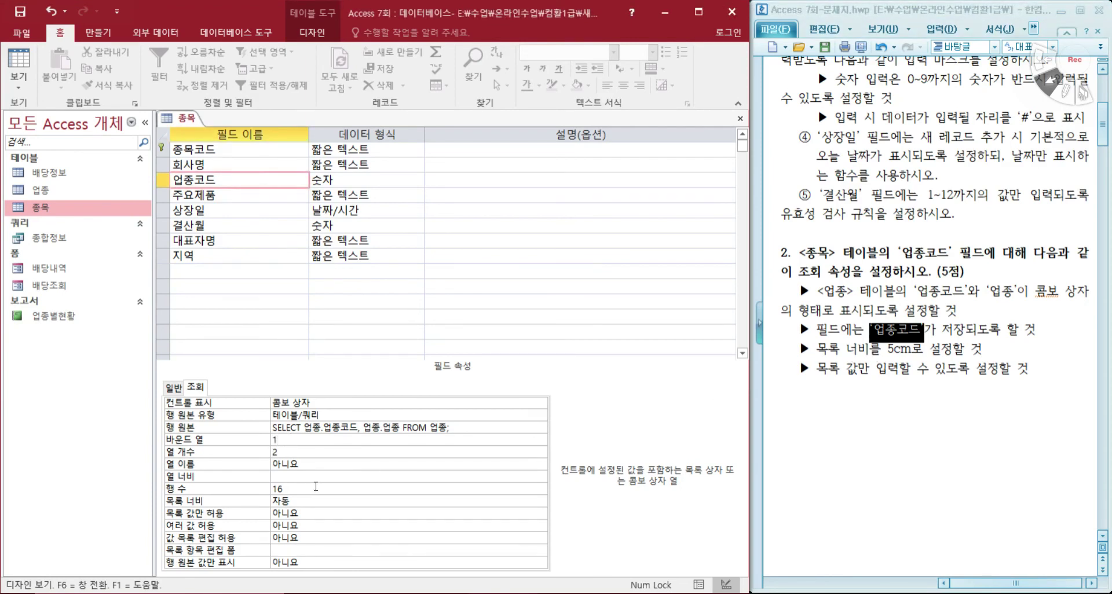
Step: Set the 업종코드 lookup's list width to 5cm and its limit-to-list property (목록 값만 허용) to 예
{"action": "left_click_drag", "start_coordinate": [295, 498], "coordinate": [272, 499]}
{"action": "type", "text": "5cm"}
{"action": "key", "text": "Return"}
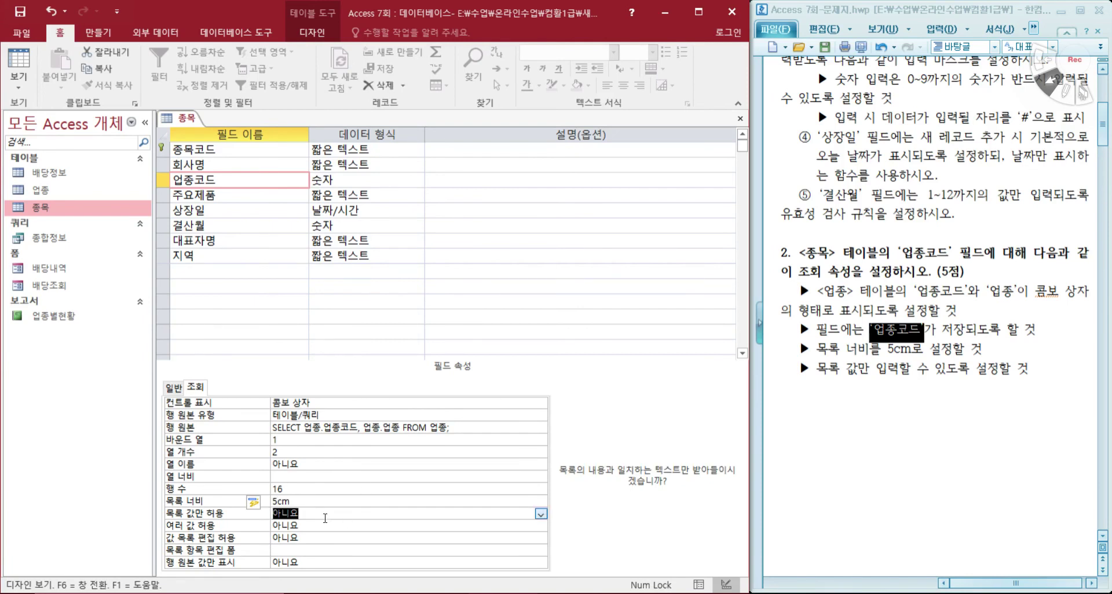
{"action": "type", "text": "예"}
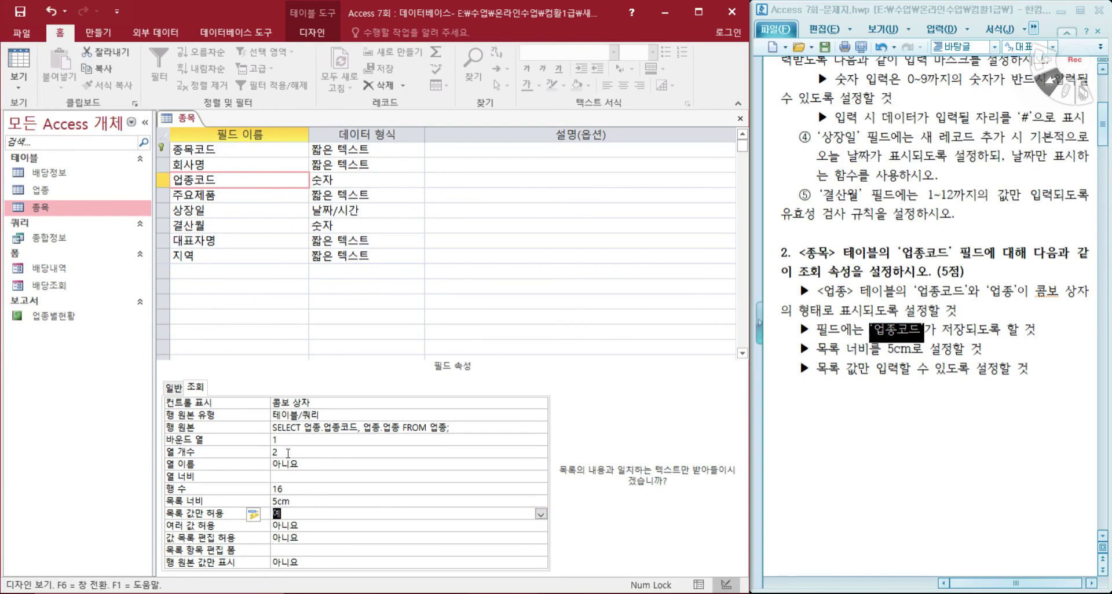
Step: Check the expected result in the exercise document, then save the 종목 table and display it in datasheet view
{"action": "left_click", "coordinate": [286, 476]}
{"action": "scroll", "coordinate": [1013, 267], "scroll_direction": "down", "scroll_amount": 6}
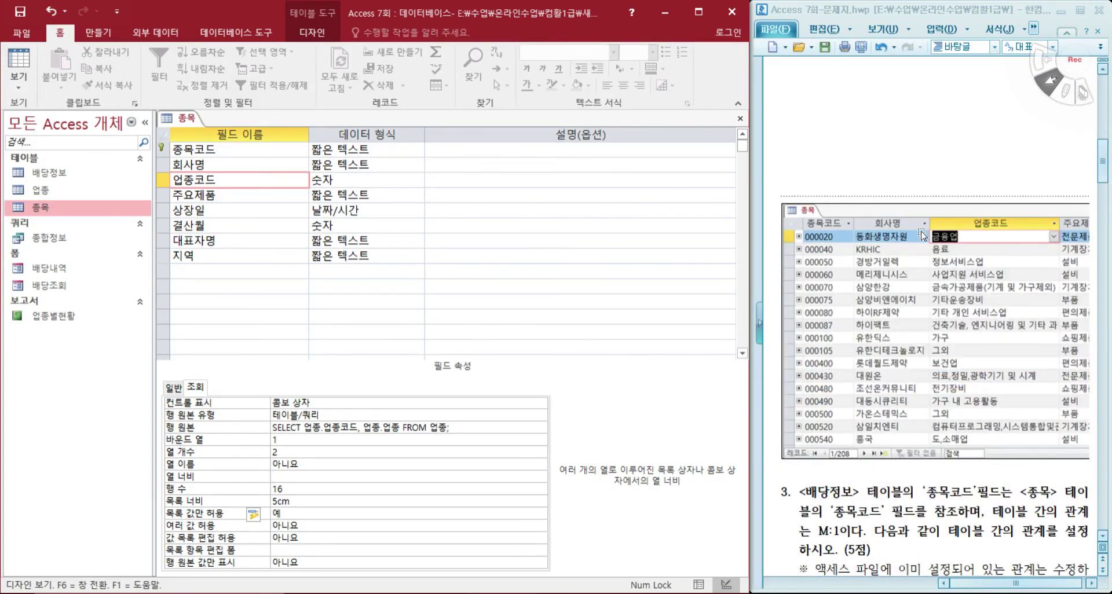
{"action": "left_click", "coordinate": [19, 64]}
{"action": "left_click", "coordinate": [517, 348]}
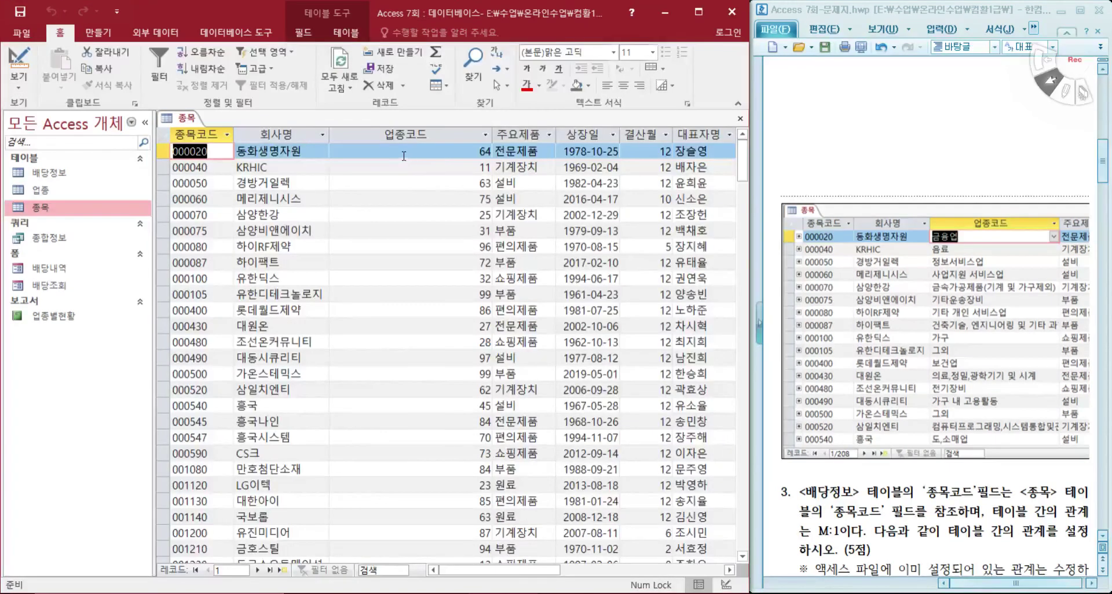
Step: Check the first record's 업종코드 list, then set the 업종코드 lookup's column widths to 0cm;5cm in design view
{"action": "left_click", "coordinate": [468, 151]}
{"action": "left_click", "coordinate": [485, 151]}
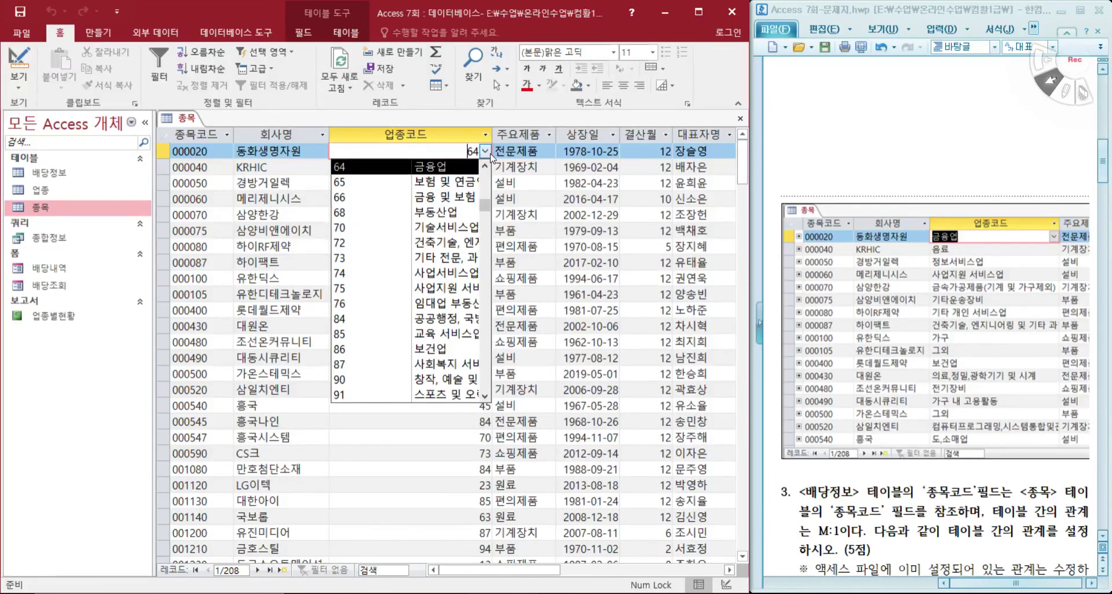
{"action": "left_click", "coordinate": [19, 62]}
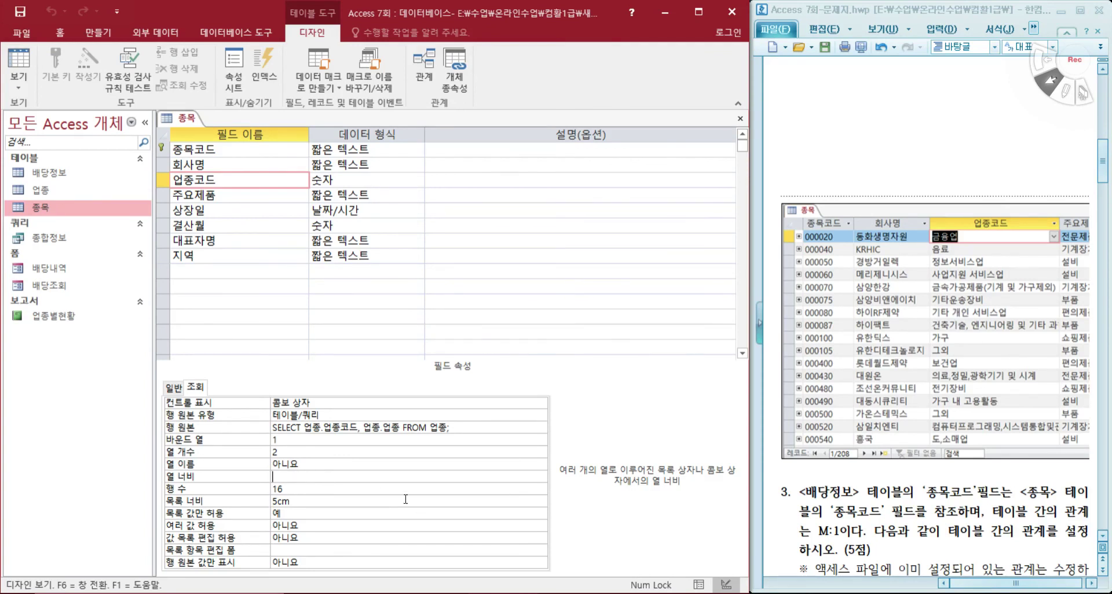
{"action": "type", "text": "0;5"}
{"action": "key", "text": "Return"}
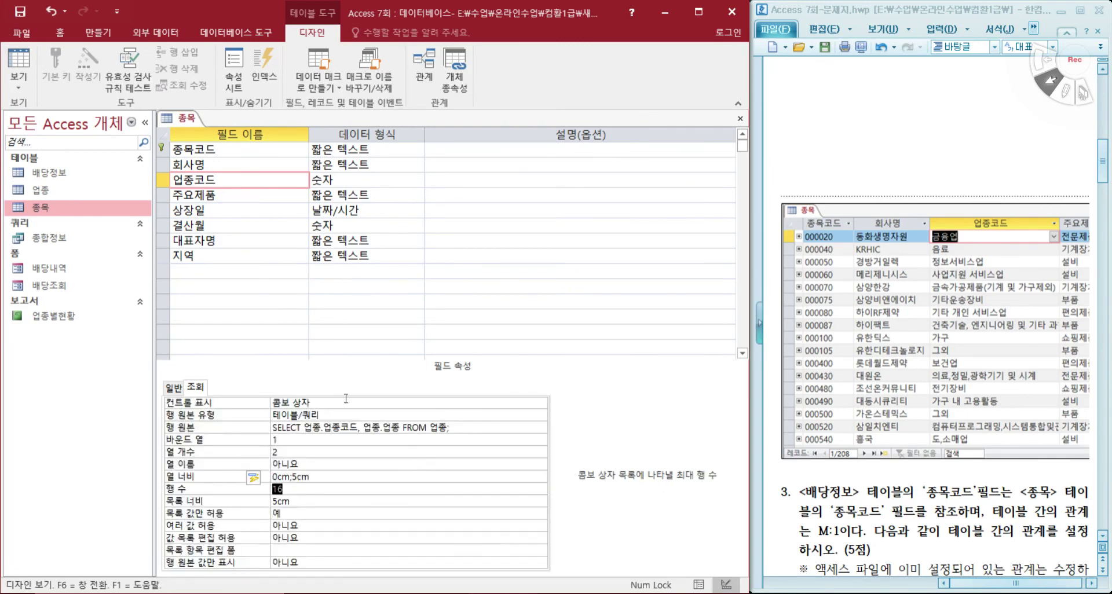
Step: Save the 종목 table and check the first record's 업종코드 list in datasheet view, then close the table
{"action": "left_click", "coordinate": [19, 61]}
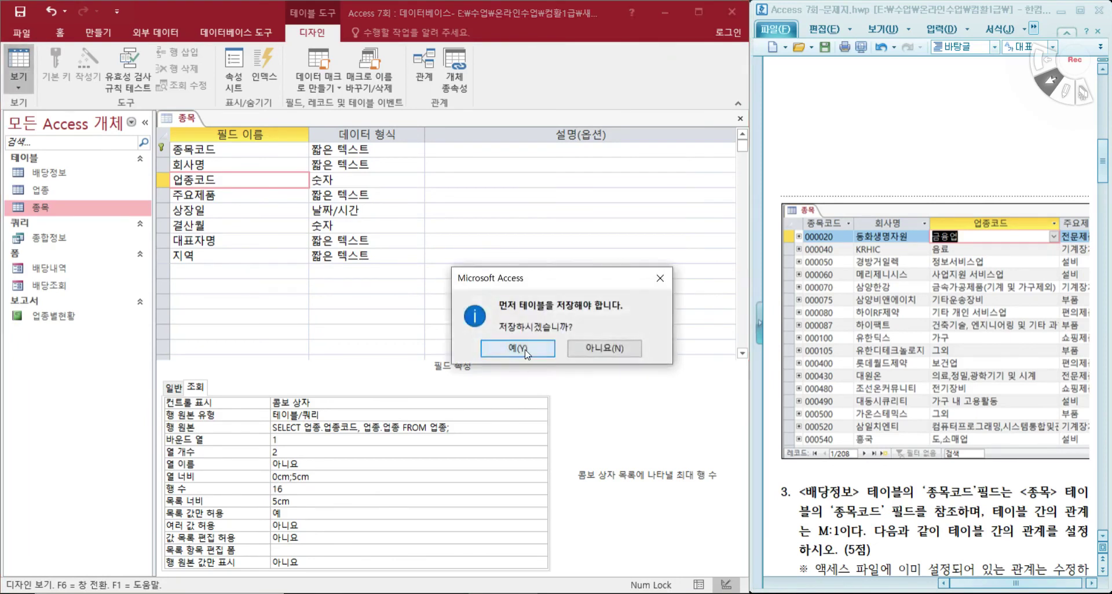
{"action": "left_click", "coordinate": [517, 348]}
{"action": "left_click", "coordinate": [473, 152]}
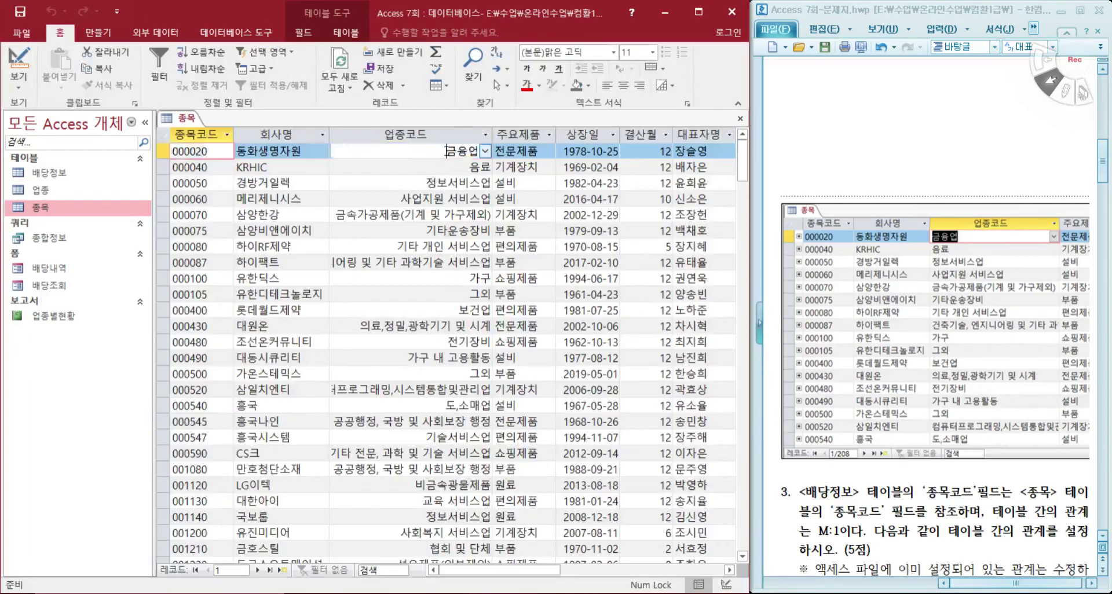
{"action": "left_click", "coordinate": [485, 154]}
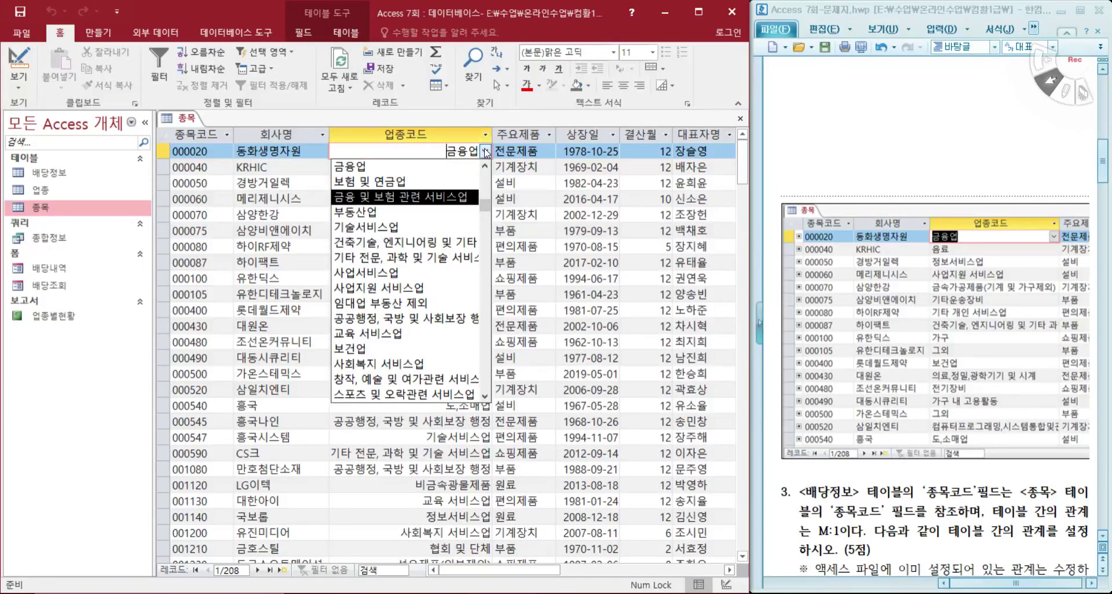
{"action": "left_click", "coordinate": [486, 152]}
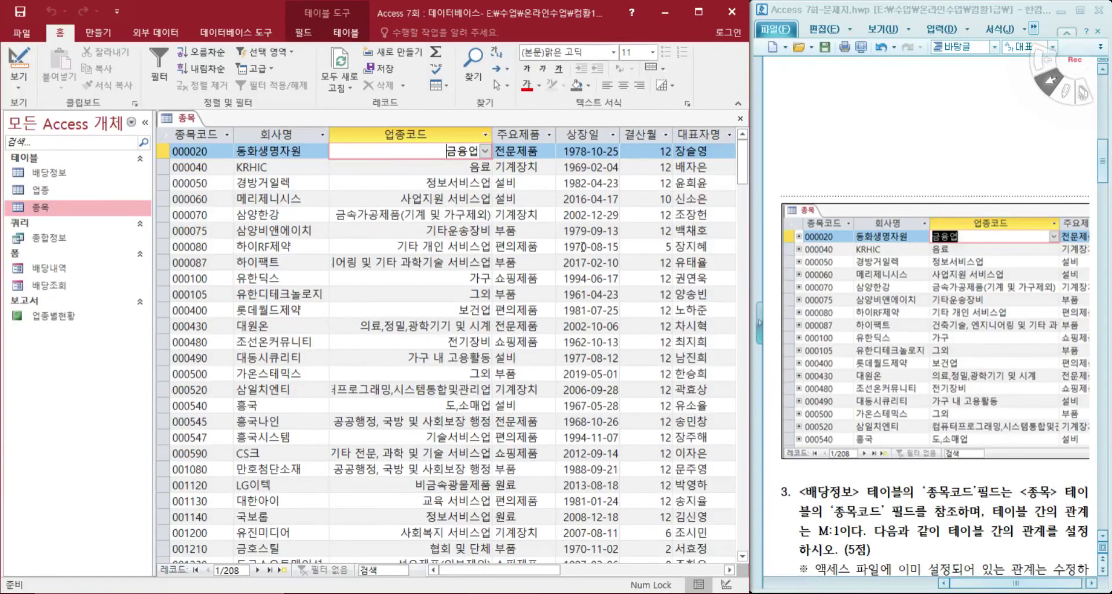
{"action": "left_click", "coordinate": [738, 123]}
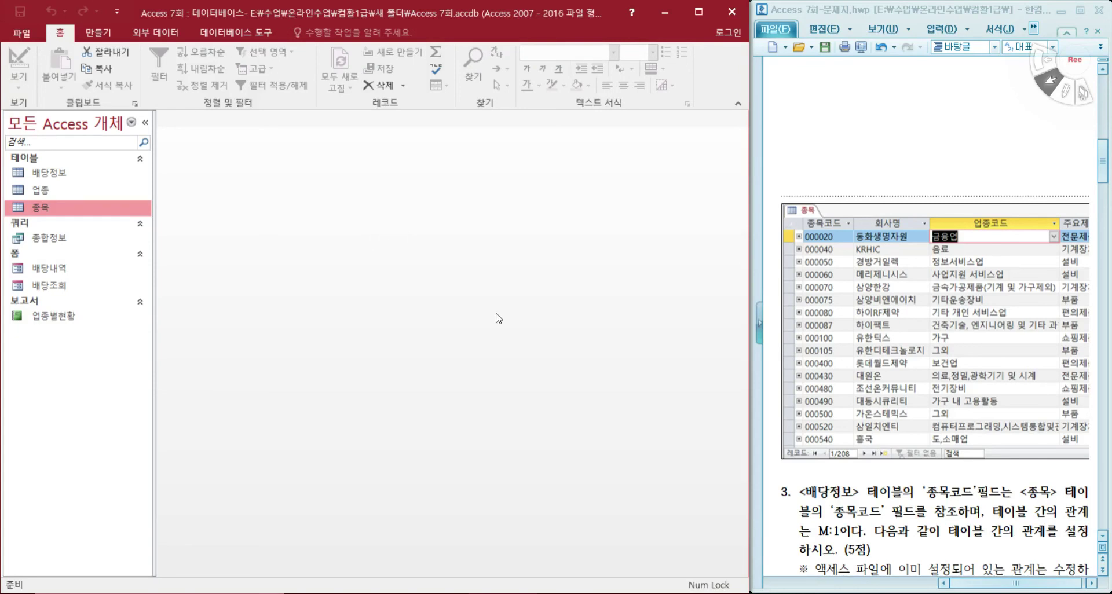
Step: Read task 3 in the exercise document, then add the 배당정보 table to the database's relationships layout
{"action": "scroll", "coordinate": [949, 293], "scroll_direction": "down", "scroll_amount": 5}
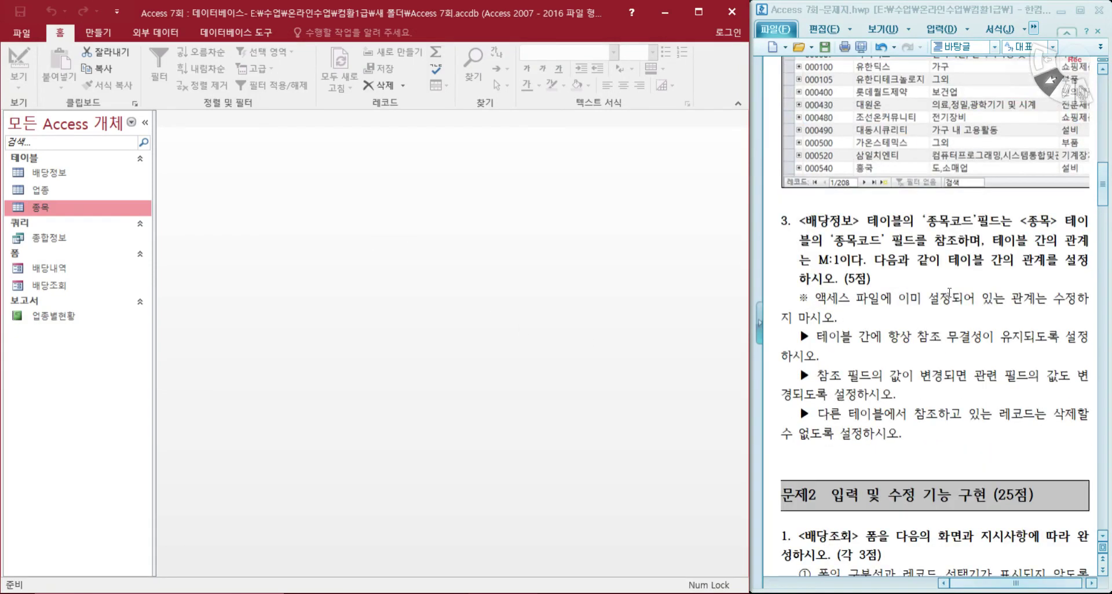
{"action": "left_click", "coordinate": [232, 35]}
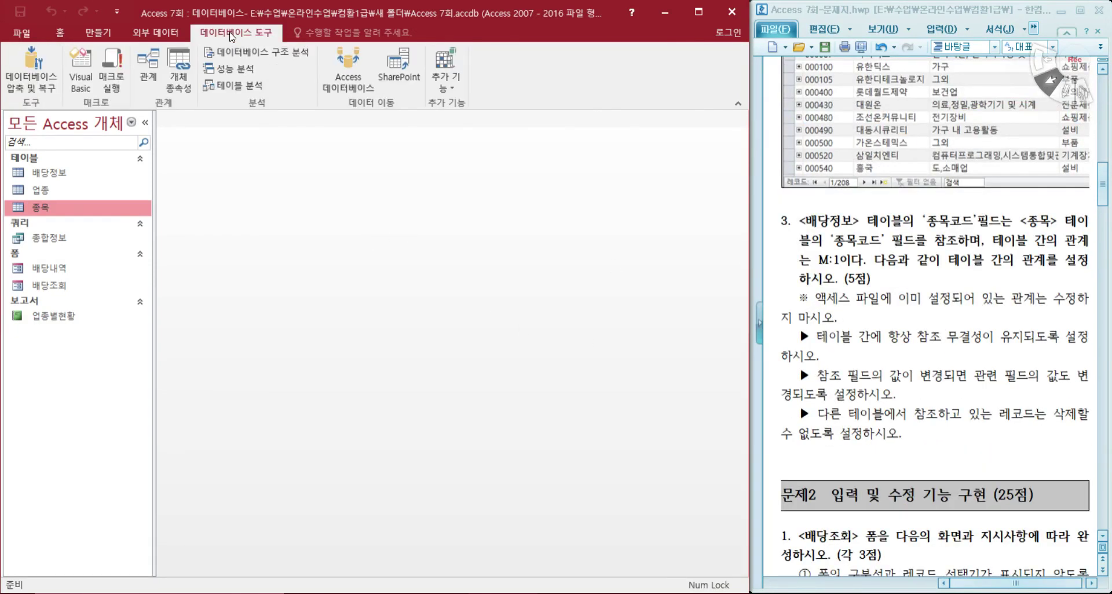
{"action": "left_click", "coordinate": [148, 68]}
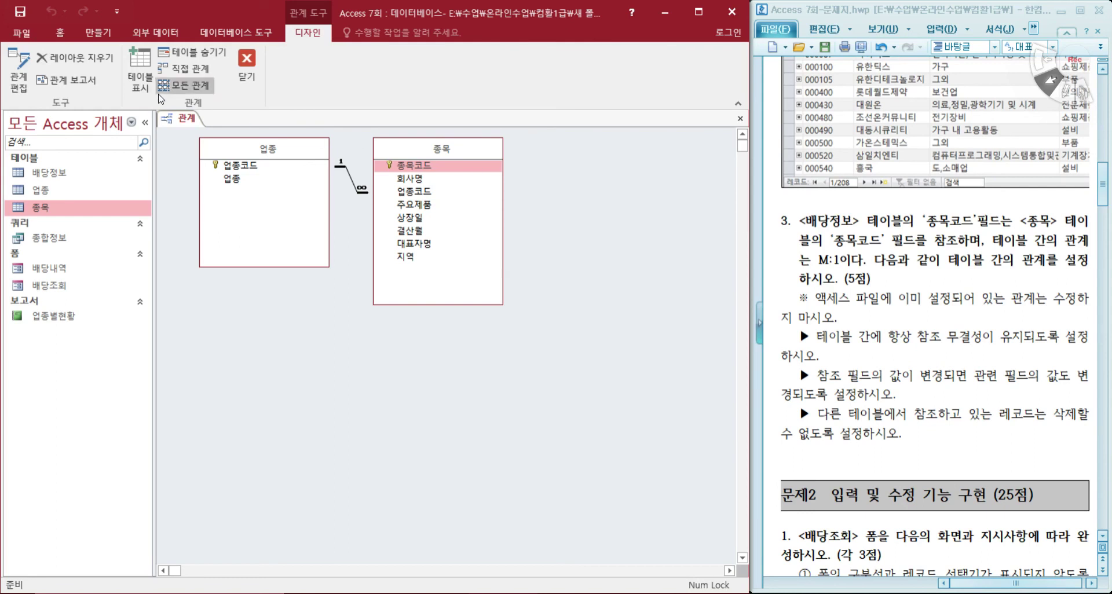
{"action": "left_click", "coordinate": [141, 81]}
{"action": "double_click", "coordinate": [274, 103]}
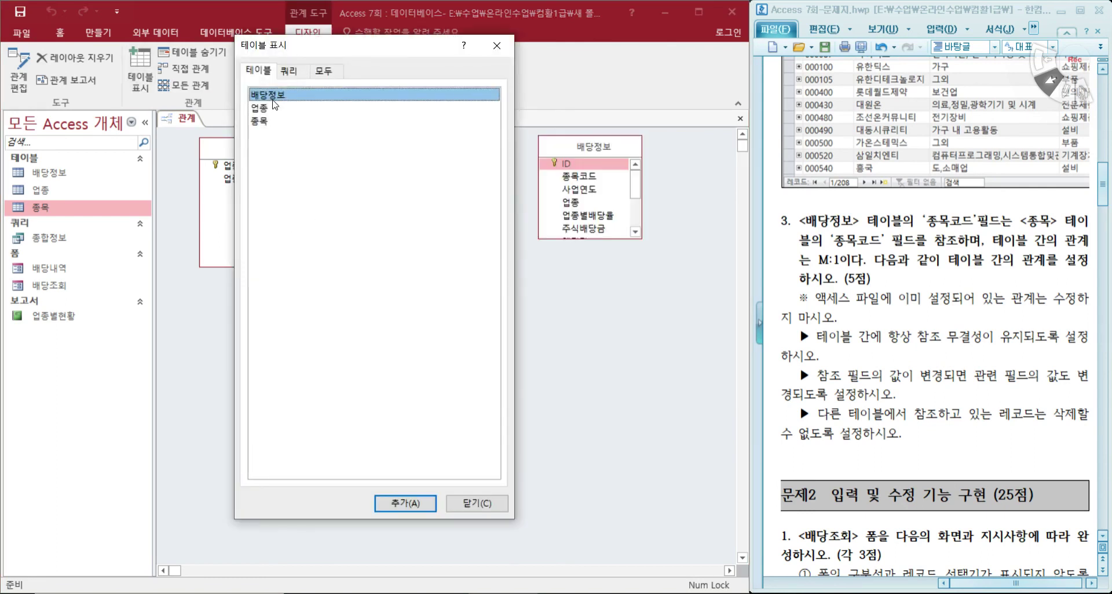
{"action": "left_click", "coordinate": [476, 503]}
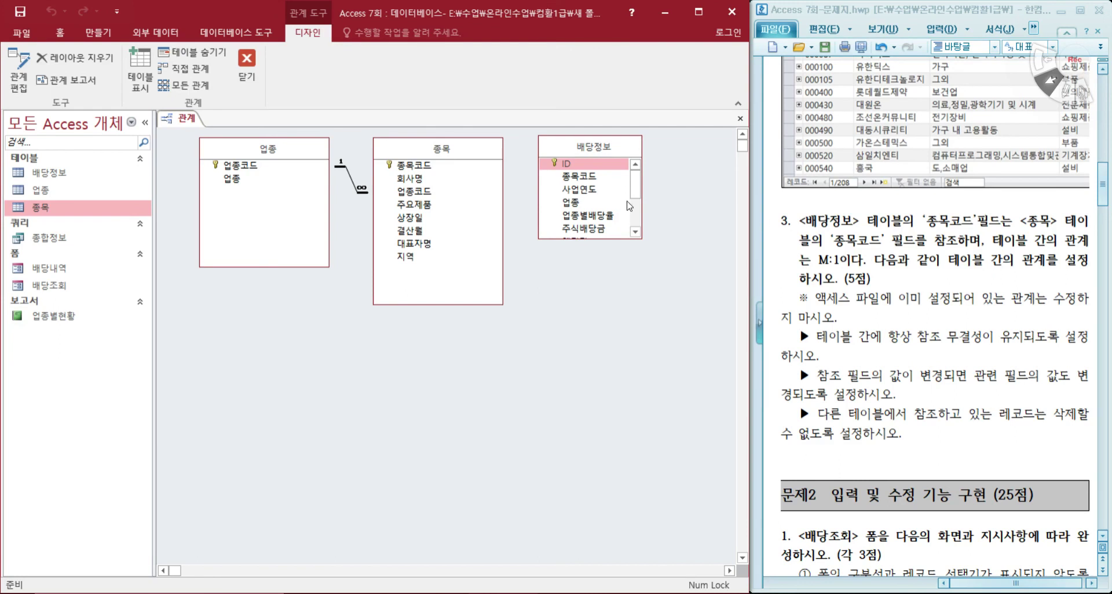
Step: Relate 종목 to 배당정보 on 종목코드 with referential integrity and cascading field updates but no cascading deletes, and save the layout
{"action": "left_click_drag", "start_coordinate": [426, 166], "coordinate": [568, 180]}
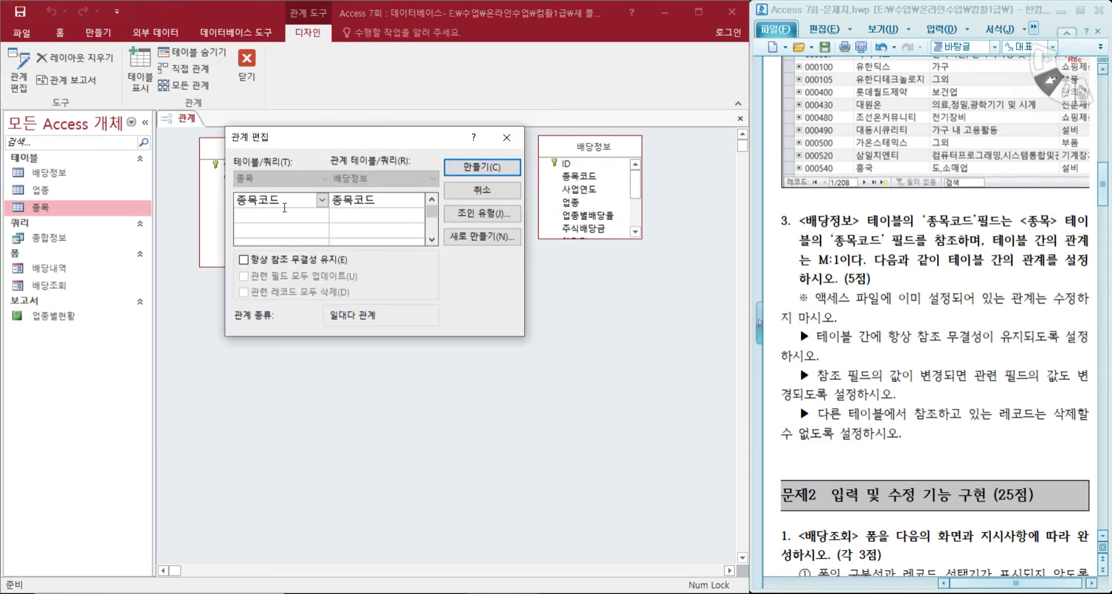
{"action": "left_click", "coordinate": [276, 260]}
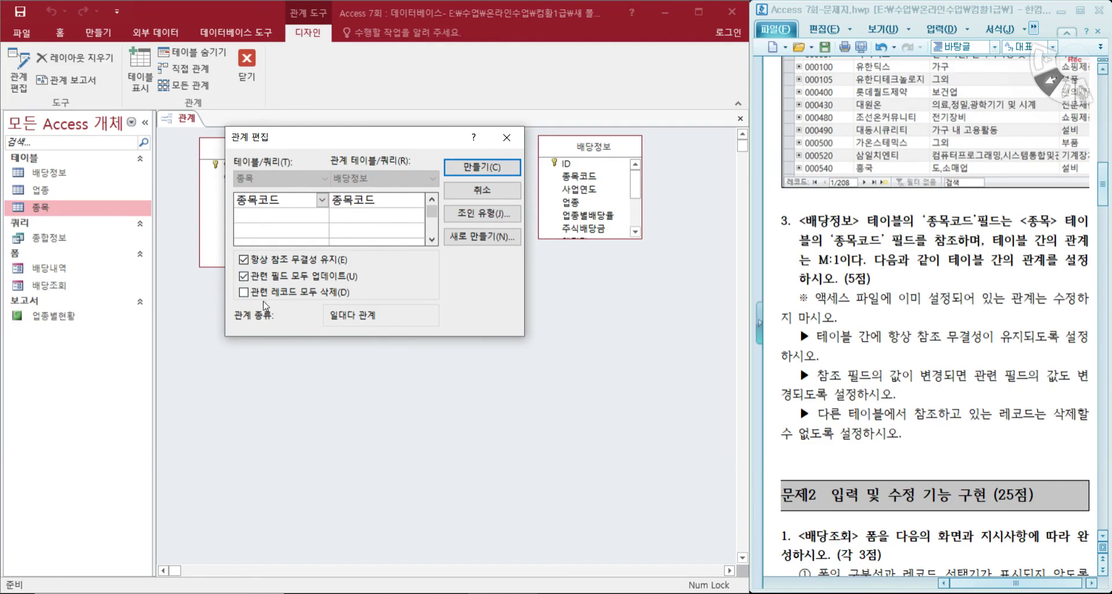
{"action": "left_click", "coordinate": [482, 168]}
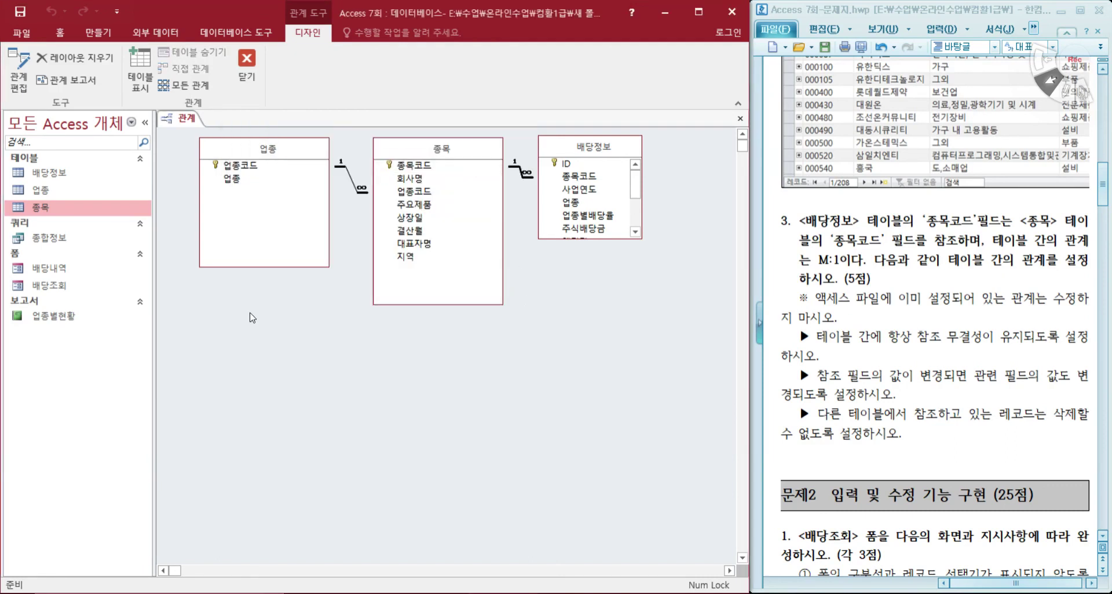
{"action": "left_click", "coordinate": [20, 12]}
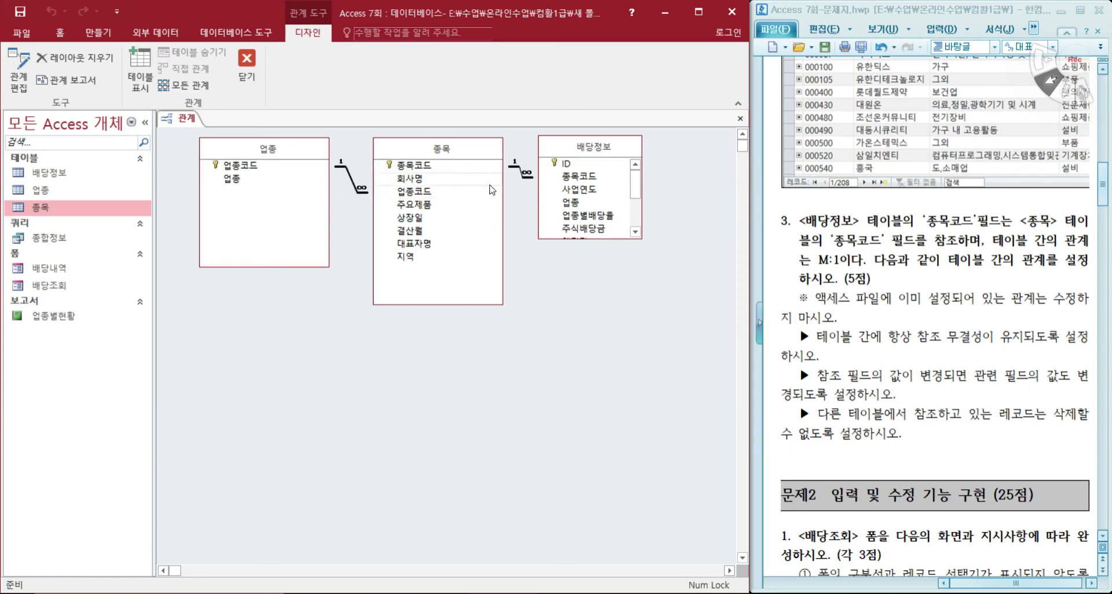
{"action": "left_click", "coordinate": [523, 178]}
{"action": "key", "text": "Delete"}
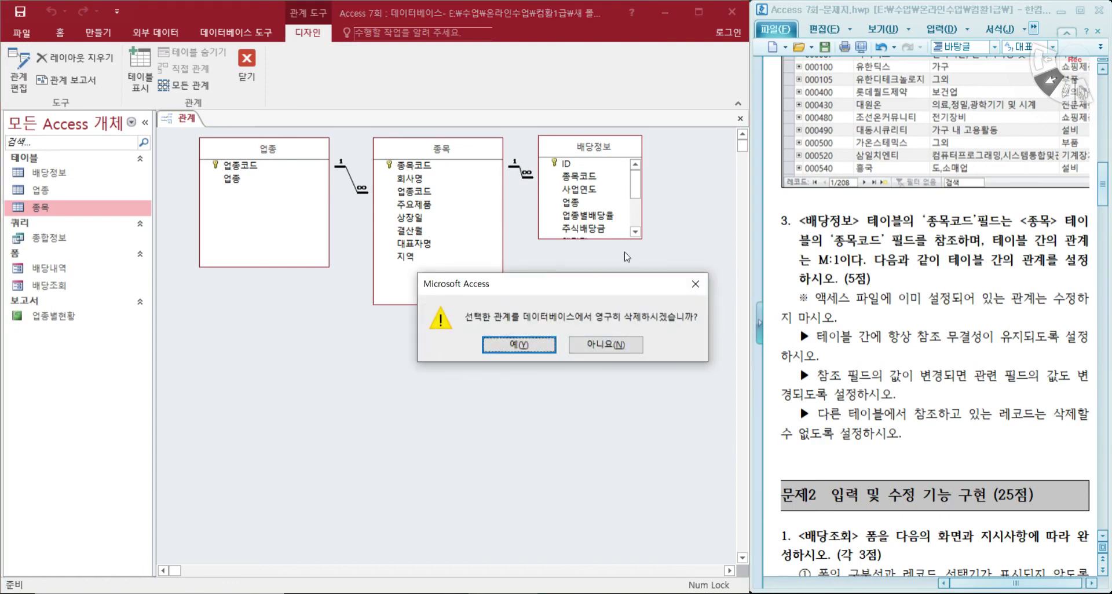
{"action": "left_click", "coordinate": [608, 345]}
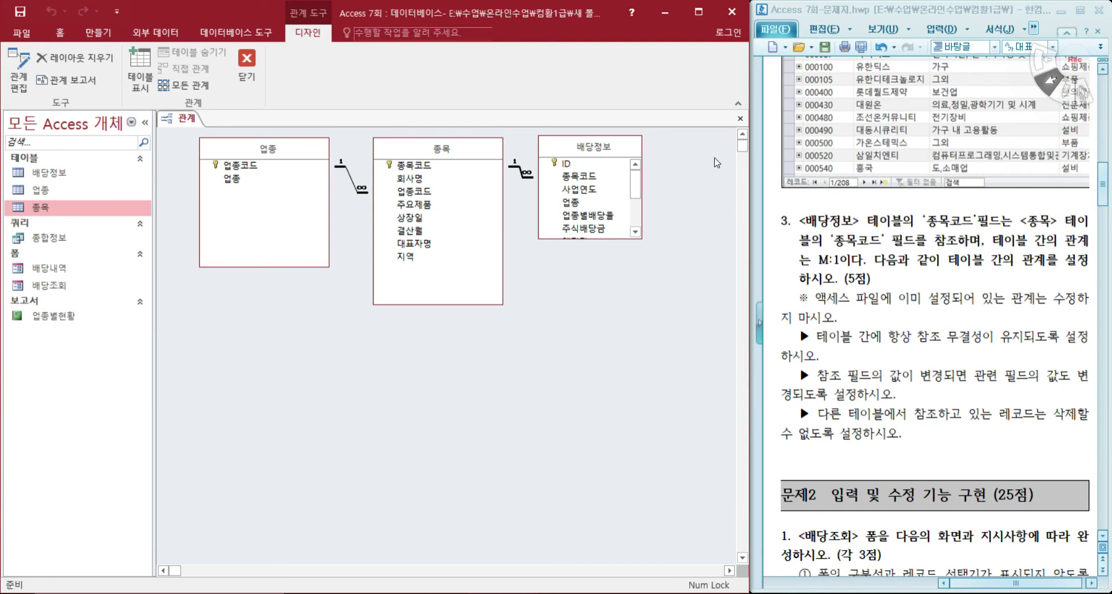